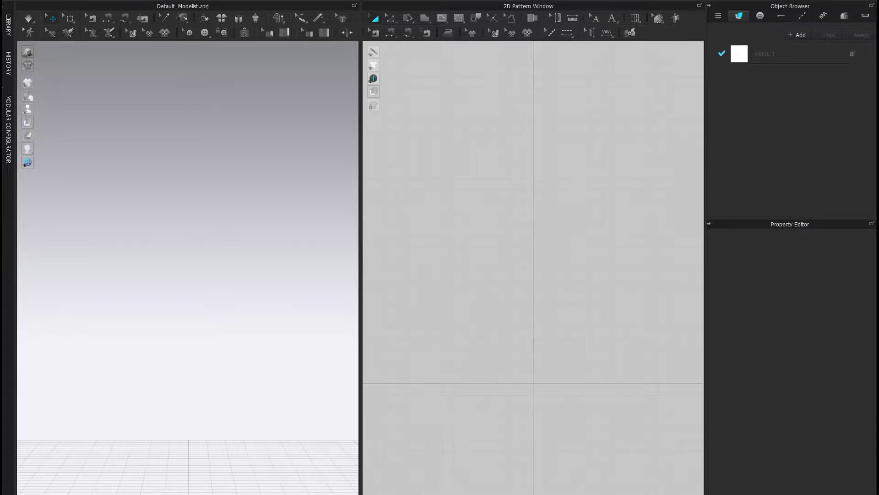
# - Examine the web image results for pasta dough, viewing a dough ball, a rolled sheet and cut strands
pyautogui.moveTo(0, 156); pyautogui.dragTo(259, 99)
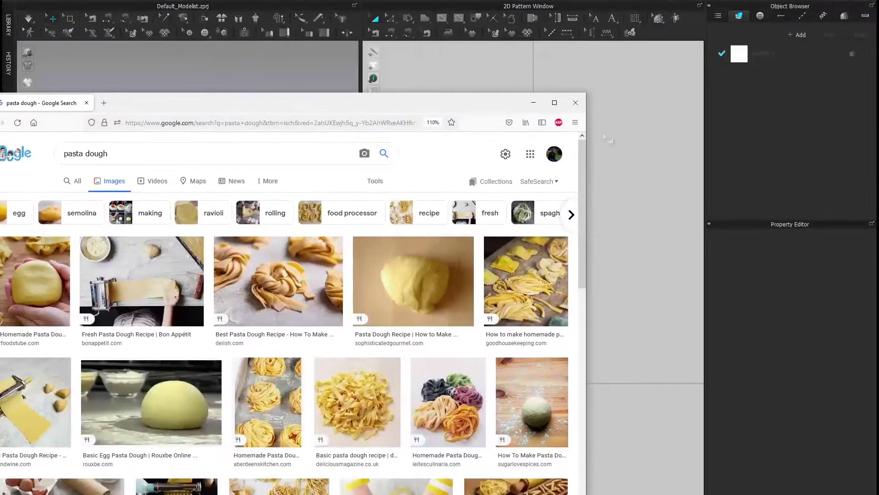
pyautogui.click(555, 103)
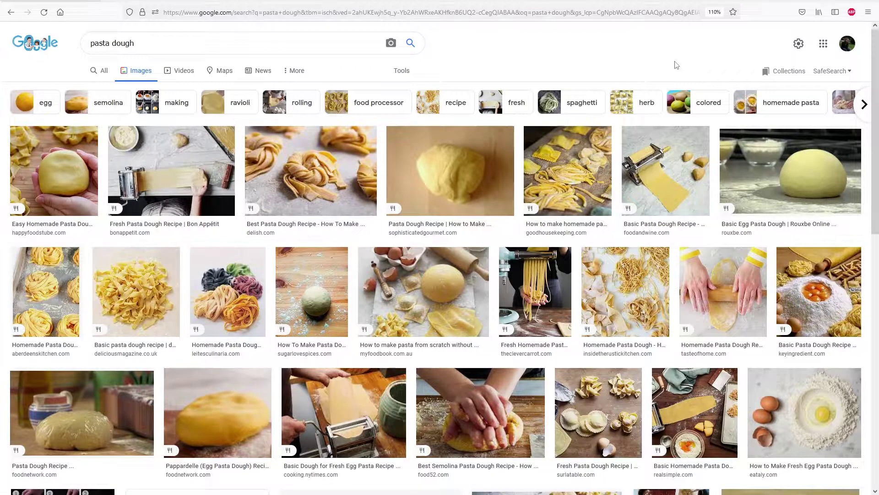
pyautogui.click(65, 148)
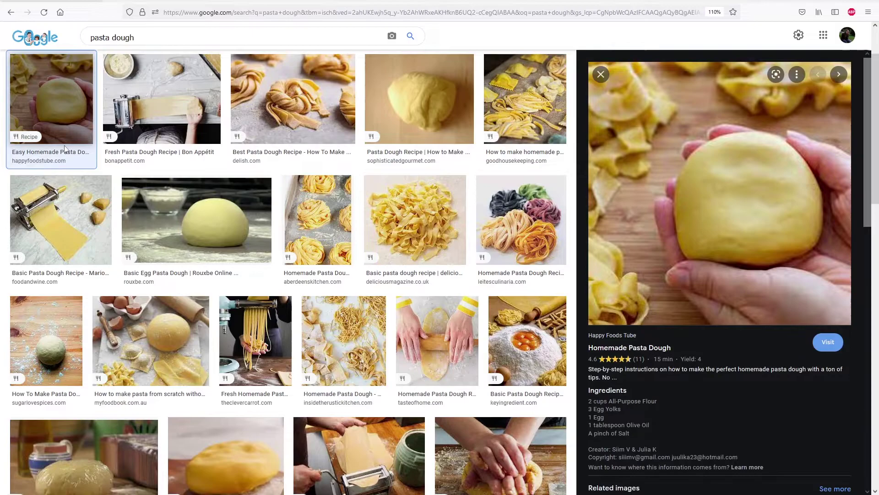
pyautogui.click(81, 250)
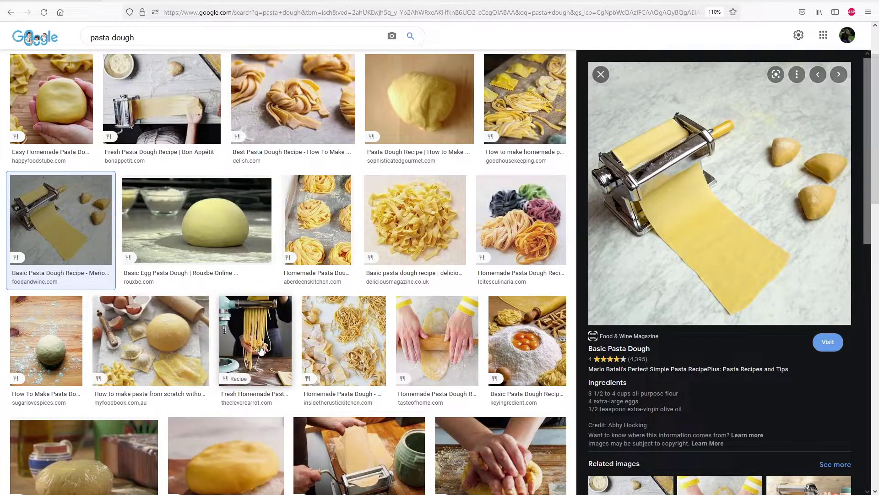
pyautogui.click(238, 345)
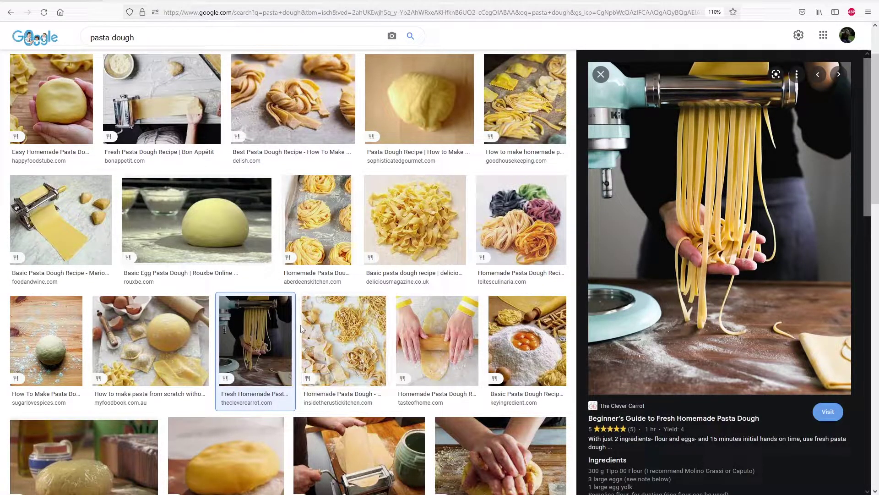
# - Switch to Paint and sketch a green bowl with an irregular yellow dough outline beside it
pyautogui.hotkey('alt', 'Tab')
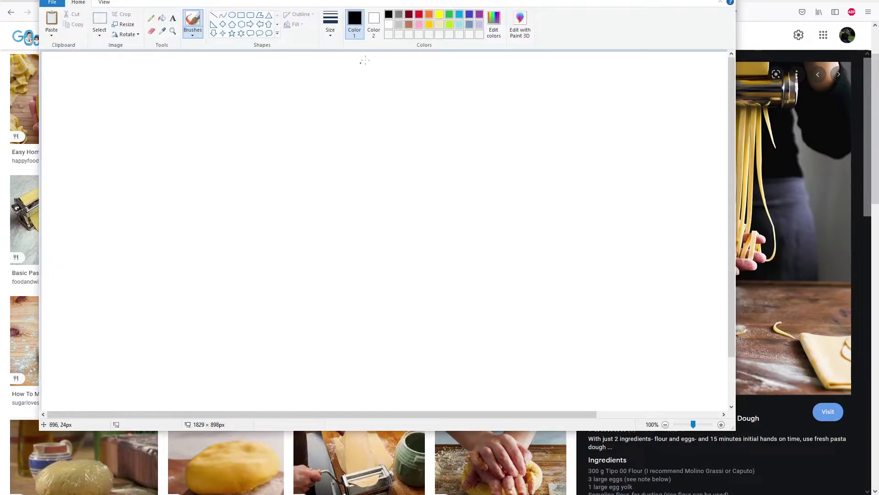
pyautogui.click(449, 14)
pyautogui.moveTo(129, 143)
pyautogui.mouseDown()
pyautogui.moveTo(88, 143)
pyautogui.moveTo(170, 143)
pyautogui.moveTo(101, 141)
pyautogui.moveTo(147, 165)
pyautogui.moveTo(166, 151)
pyautogui.moveTo(121, 177)
pyautogui.mouseUp()
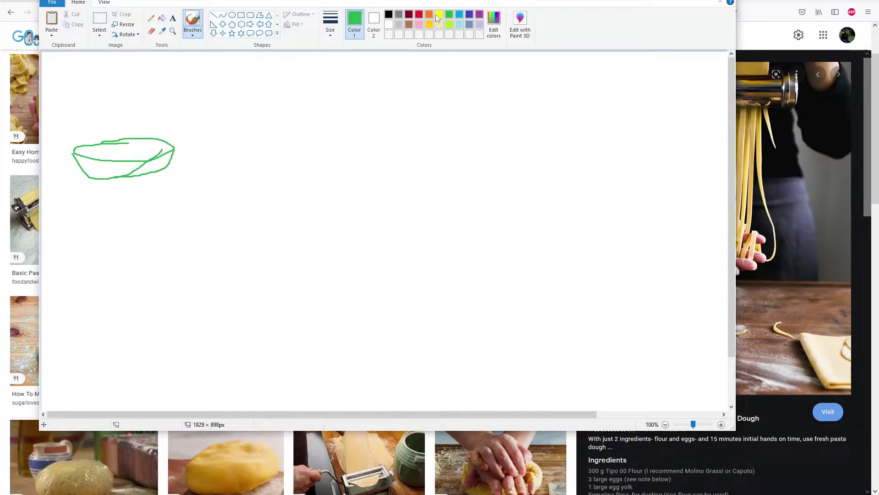
pyautogui.click(439, 15)
pyautogui.moveTo(333, 94)
pyautogui.mouseDown()
pyautogui.moveTo(283, 151)
pyautogui.moveTo(351, 209)
pyautogui.moveTo(355, 111)
pyautogui.moveTo(328, 91)
pyautogui.mouseUp()
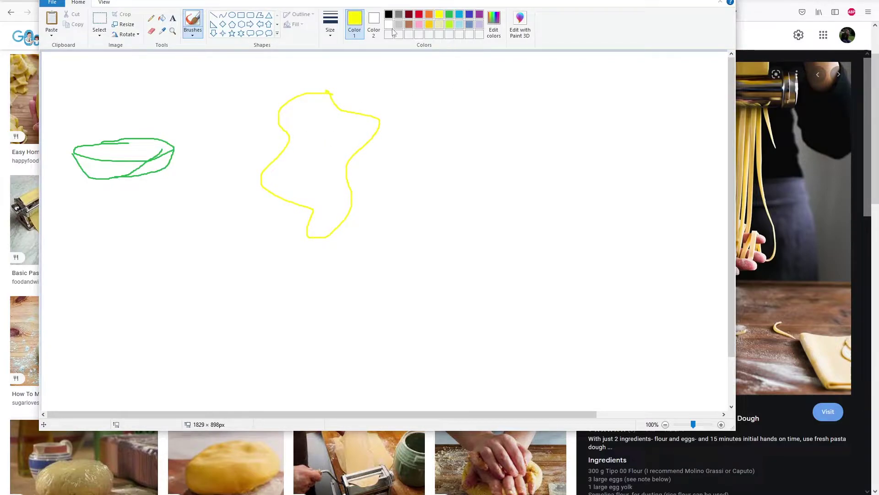
# - Sketch a second yellow dough outline, slice it into strips with orange lines, and put the drawing and the reference photo away
pyautogui.moveTo(554, 79)
pyautogui.mouseDown()
pyautogui.moveTo(474, 129)
pyautogui.moveTo(547, 238)
pyautogui.moveTo(557, 89)
pyautogui.moveTo(544, 81)
pyautogui.moveTo(503, 267)
pyautogui.mouseUp()
pyautogui.click(430, 16)
pyautogui.moveTo(492, 72)
pyautogui.mouseDown()
pyautogui.moveTo(506, 299)
pyautogui.moveTo(528, 280)
pyautogui.moveTo(530, 133)
pyautogui.moveTo(558, 306)
pyautogui.mouseUp()
pyautogui.moveTo(540, 61); pyautogui.dragTo(571, 214)
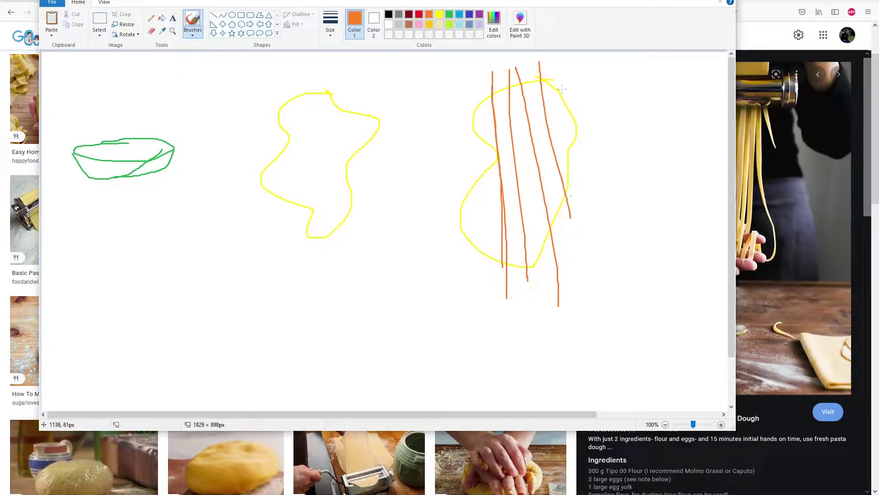
pyautogui.moveTo(562, 88); pyautogui.dragTo(581, 196)
pyautogui.moveTo(470, 89); pyautogui.dragTo(502, 324)
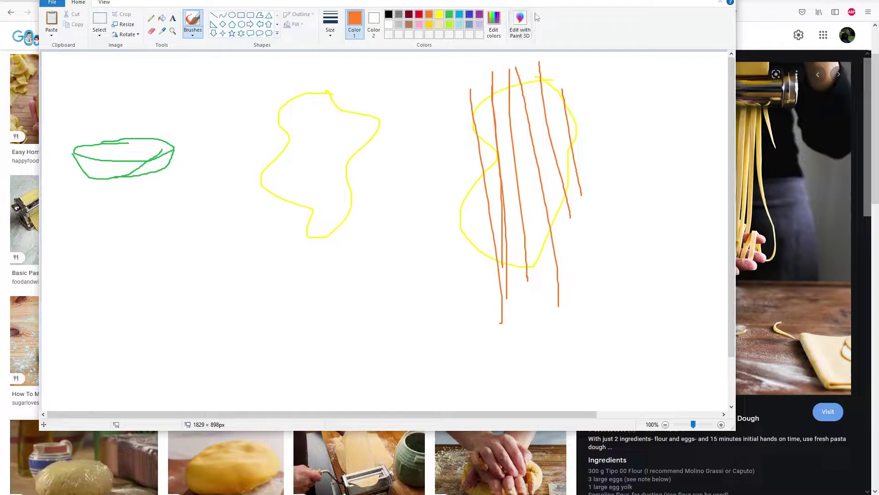
pyautogui.moveTo(639, 13)
pyautogui.mouseDown()
pyautogui.moveTo(473, 14)
pyautogui.moveTo(485, 15)
pyautogui.mouseUp()
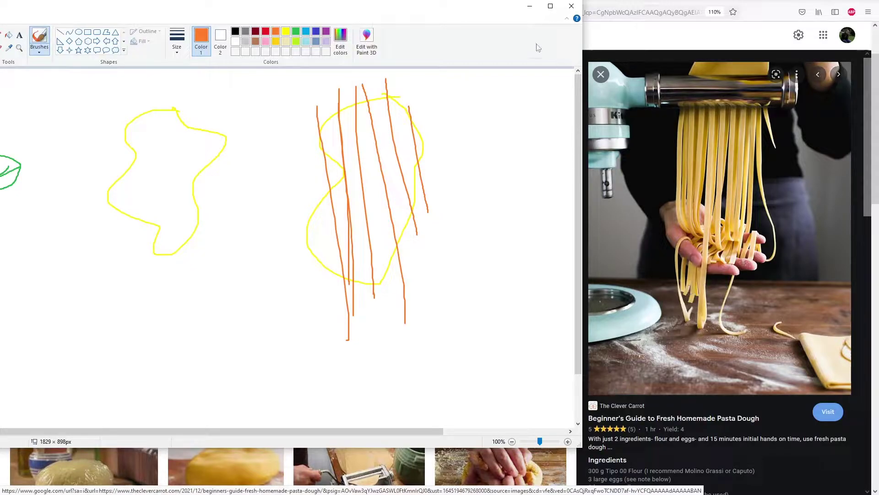
pyautogui.click(532, 12)
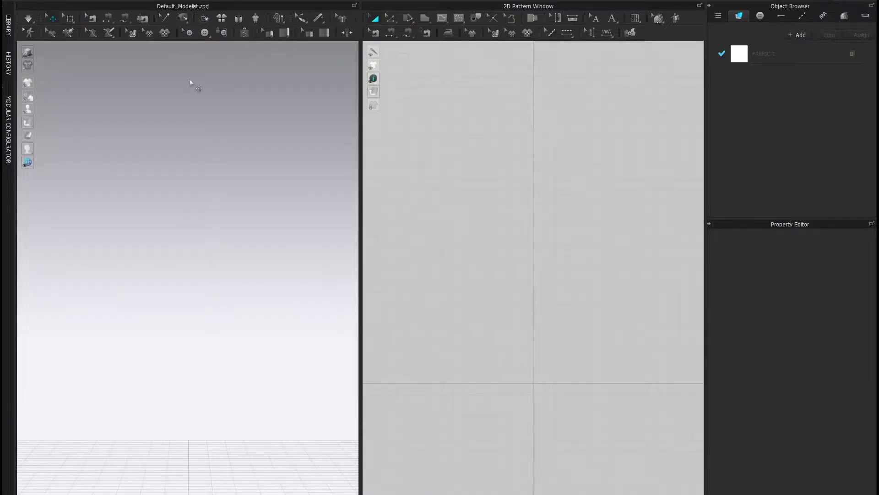
# - Add the plate_01 model as an avatar at 100% scale in cm (DAZ Studio) and select its mesh
pyautogui.click(40, 2)
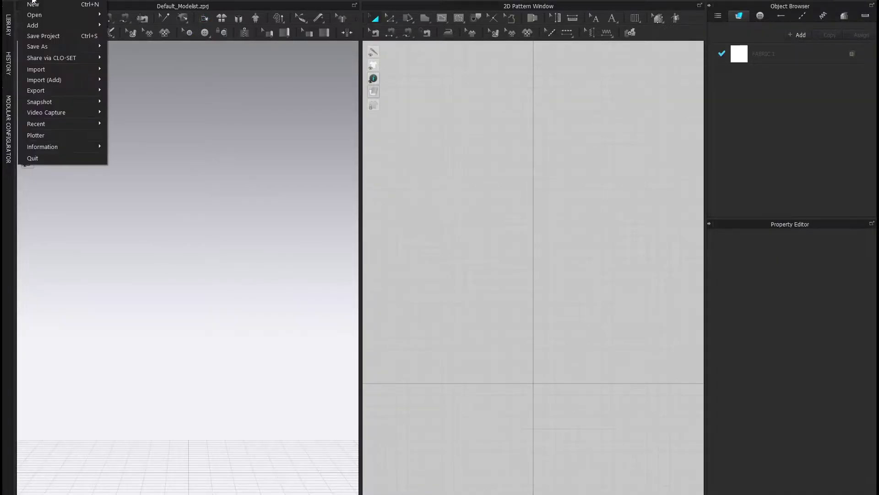
pyautogui.moveTo(46, 90)
pyautogui.moveTo(41, 14)
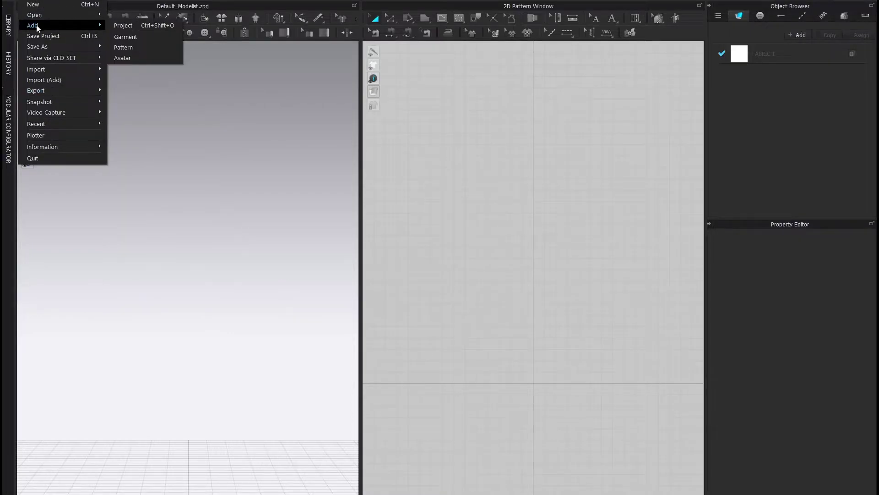
pyautogui.click(130, 58)
pyautogui.click(343, 164)
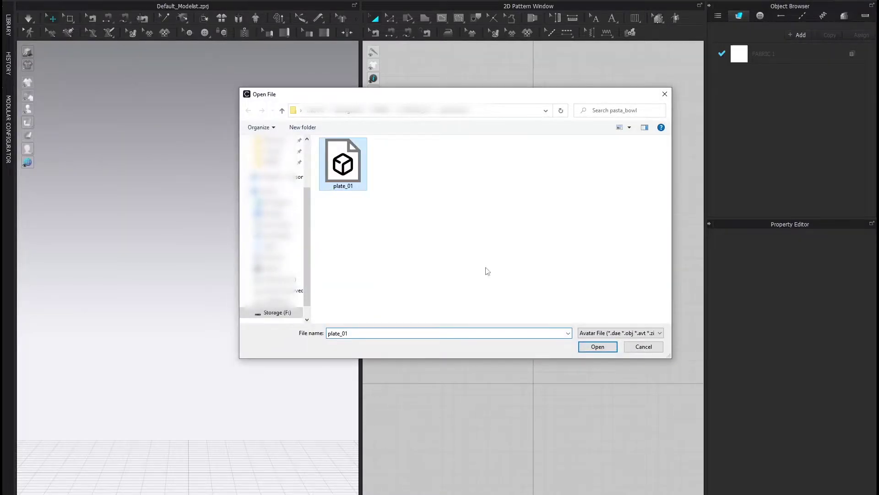
pyautogui.click(598, 350)
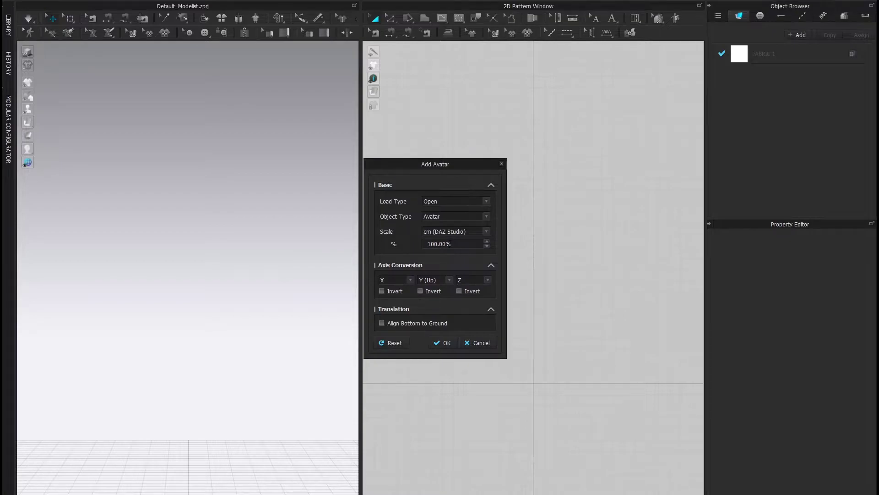
pyautogui.click(444, 342)
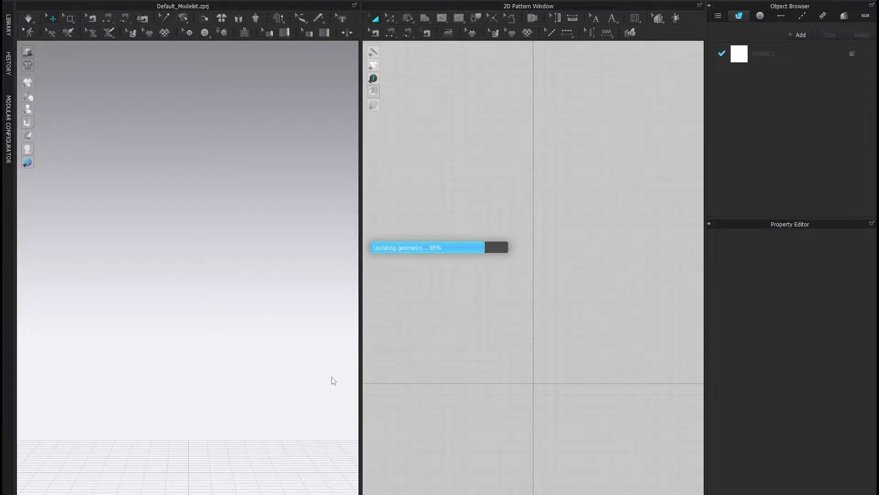
pyautogui.moveTo(226, 306); pyautogui.dragTo(222, 355, button='right')
pyautogui.moveTo(211, 261); pyautogui.dragTo(205, 378, button='middle')
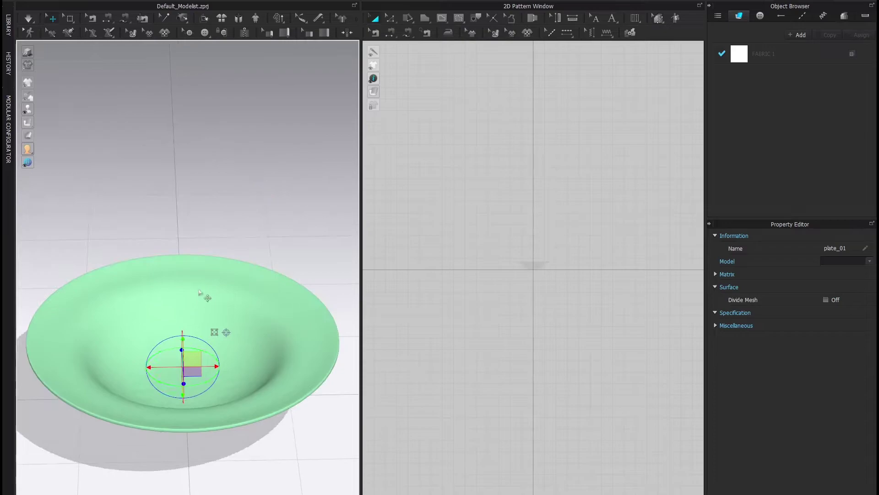
pyautogui.click(198, 289)
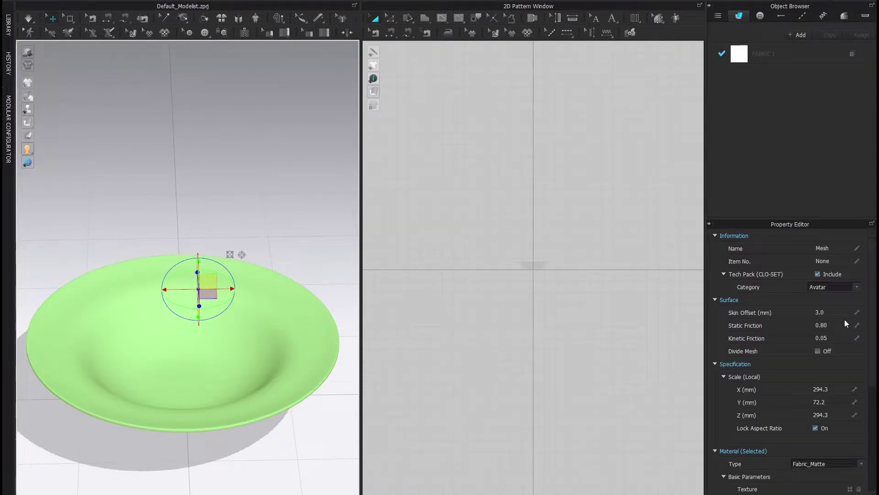
# - Draw a closed, curved dough-shaped pattern above the bowl silhouette, with a perimeter of about 1299 mm
pyautogui.scroll(5, 531, 202)
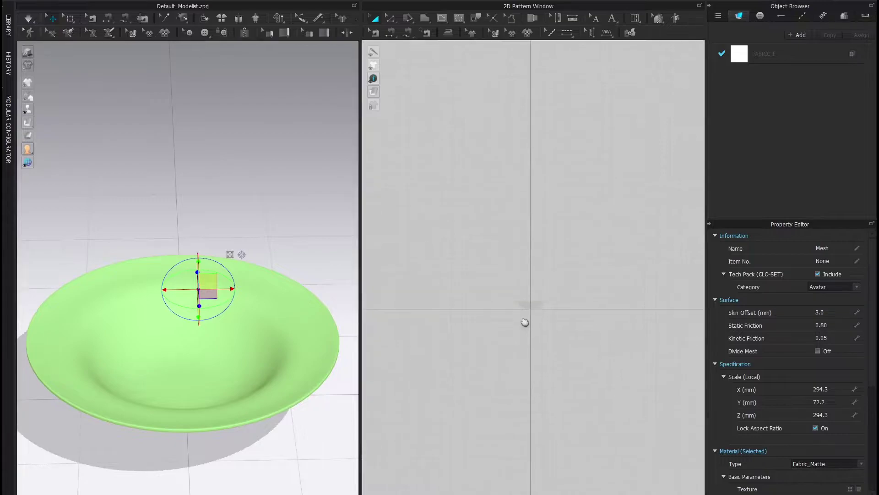
pyautogui.moveTo(531, 202); pyautogui.dragTo(533, 185, button='middle')
pyautogui.click(425, 19)
pyautogui.click(530, 87)
pyautogui.moveTo(471, 105); pyautogui.dragTo(471, 120)
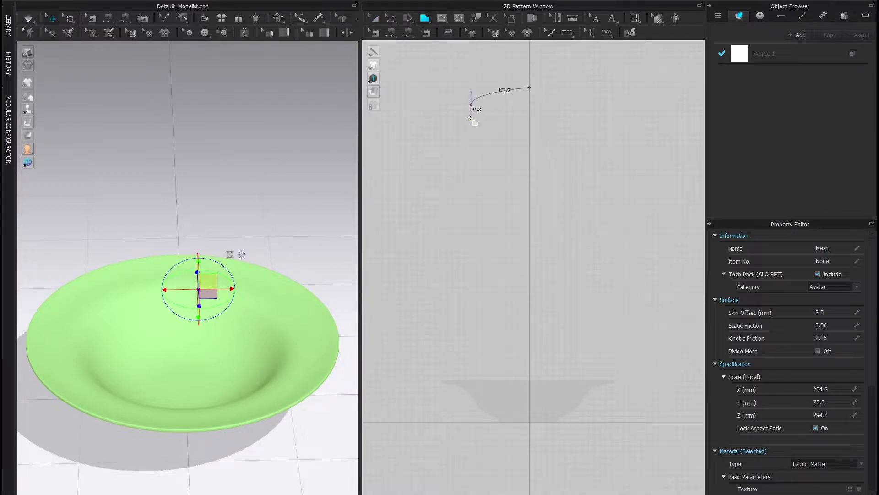
pyautogui.moveTo(455, 197); pyautogui.dragTo(455, 243)
pyautogui.moveTo(471, 354); pyautogui.dragTo(512, 354)
pyautogui.moveTo(581, 354); pyautogui.dragTo(594, 316)
pyautogui.moveTo(585, 193); pyautogui.dragTo(594, 162)
pyautogui.moveTo(584, 95); pyautogui.dragTo(570, 87)
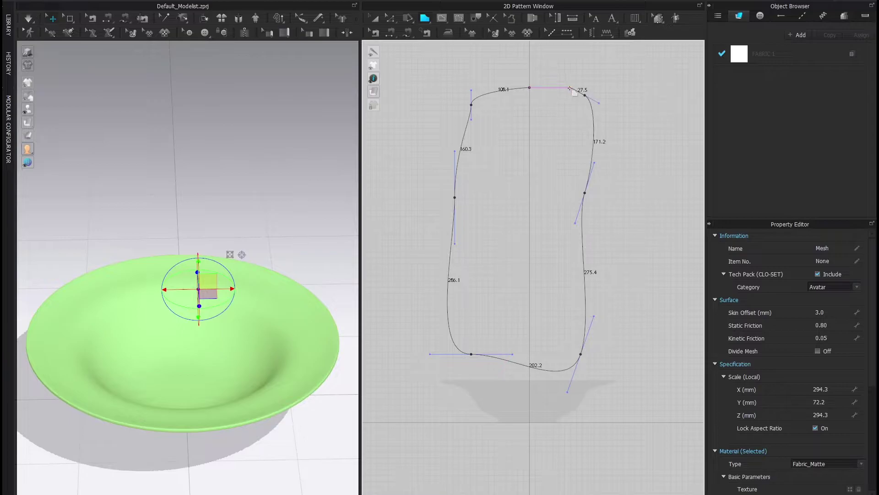
pyautogui.click(530, 87)
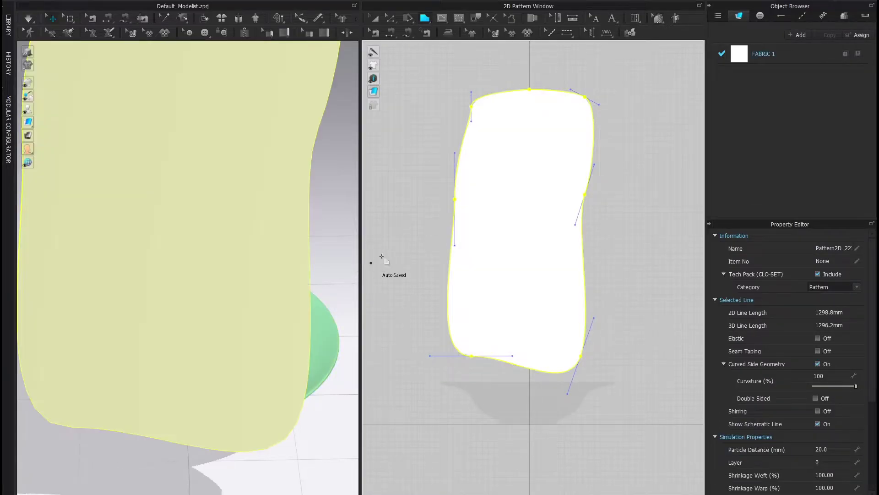
# - Move the dough pattern in 3D so that it stands directly above the bowl
pyautogui.moveTo(368, 187); pyautogui.dragTo(368, 189, button='middle')
pyautogui.moveTo(262, 231); pyautogui.dragTo(271, 304, button='middle')
pyautogui.scroll(-4, 272, 304)
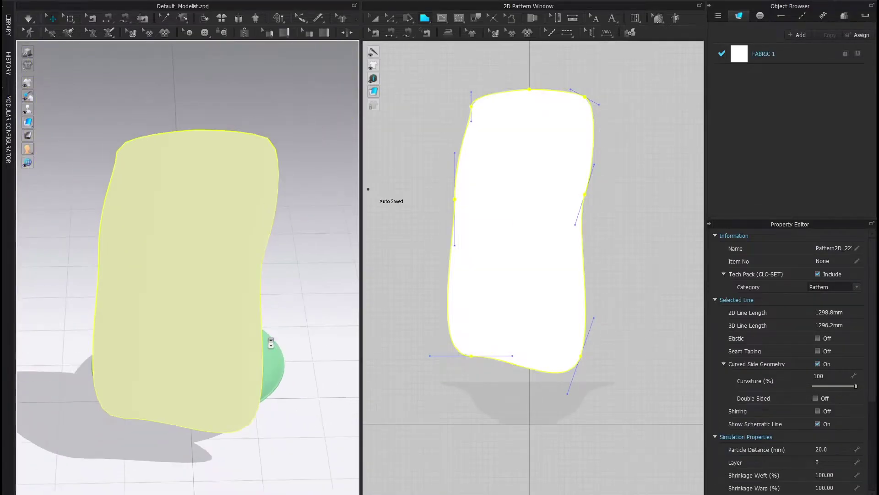
pyautogui.moveTo(271, 330); pyautogui.dragTo(193, 361, button='right')
pyautogui.moveTo(72, 257); pyautogui.dragTo(44, 288, button='right')
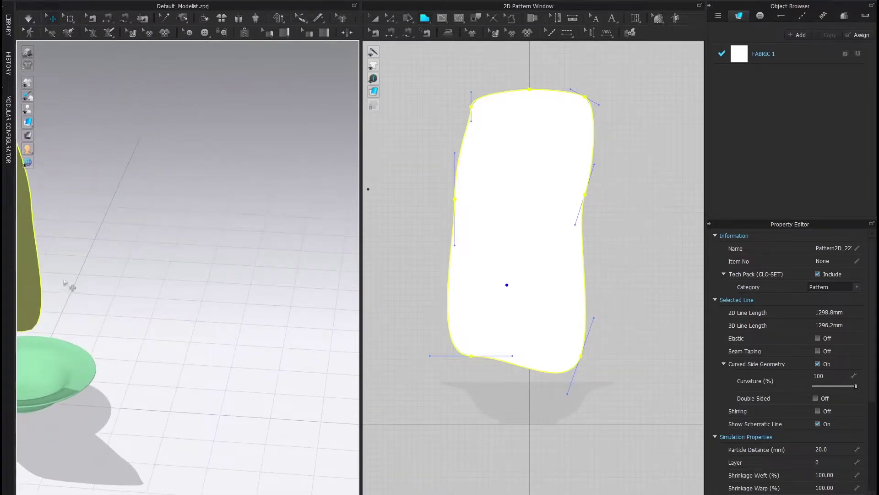
pyautogui.moveTo(64, 284); pyautogui.dragTo(187, 204, button='middle')
pyautogui.moveTo(133, 197); pyautogui.dragTo(177, 191)
pyautogui.moveTo(200, 281); pyautogui.dragTo(53, 284, button='right')
pyautogui.moveTo(129, 311); pyautogui.dragTo(214, 400, button='middle')
# - Draw a slanted internal line about 483 mm long from the pattern's top centre point to its lower edge
pyautogui.moveTo(480, 230); pyautogui.dragTo(511, 213, button='middle')
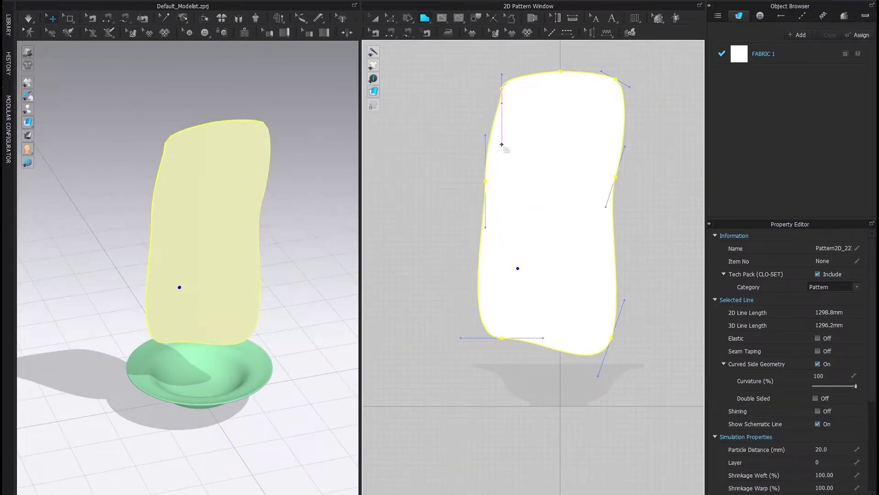
pyautogui.moveTo(503, 144); pyautogui.dragTo(484, 162, button='middle')
pyautogui.press('x')
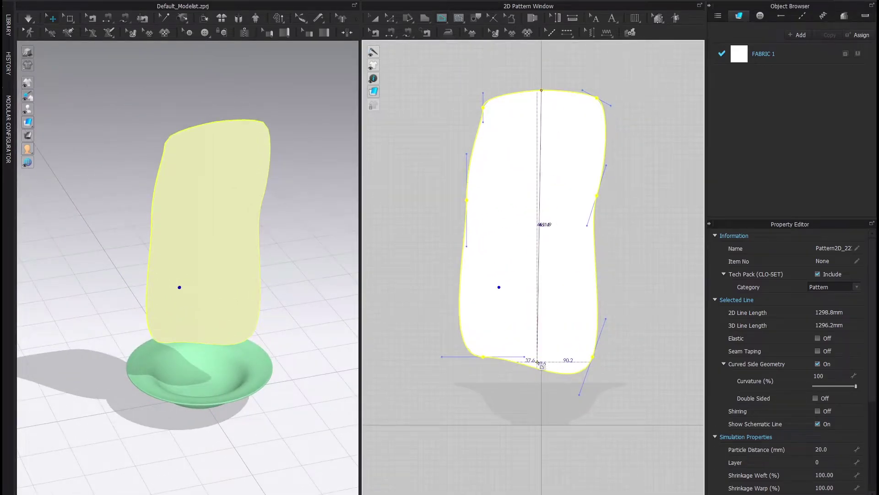
pyautogui.scroll(4, 574, 373)
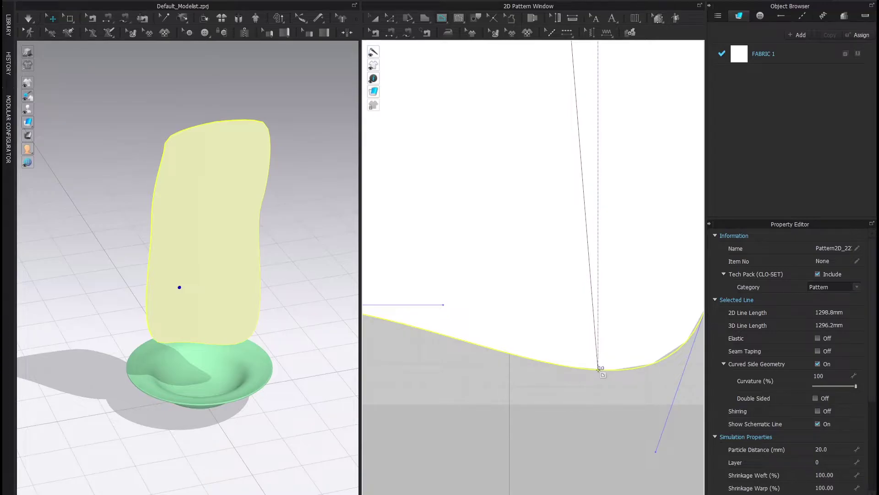
pyautogui.doubleClick(598, 370)
pyautogui.scroll(-5, 551, 293)
# - Offset the internal line in the reversed direction as 16 extended internal lines spaced 10 mm apart
pyautogui.press('z')
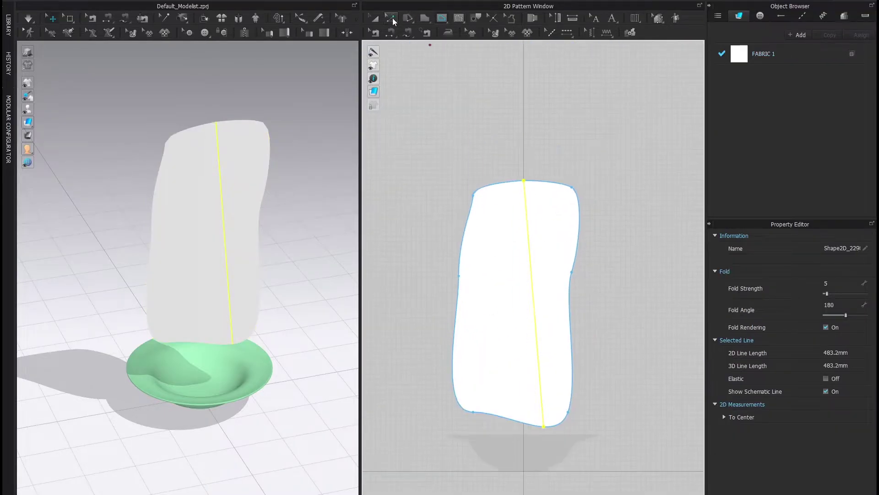
pyautogui.moveTo(515, 257); pyautogui.dragTo(516, 194, button='middle')
pyautogui.rightClick(537, 244)
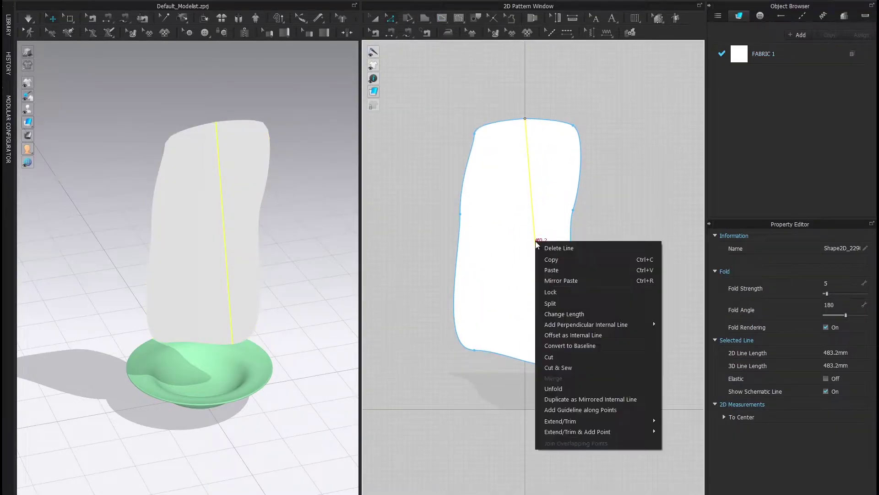
pyautogui.click(563, 335)
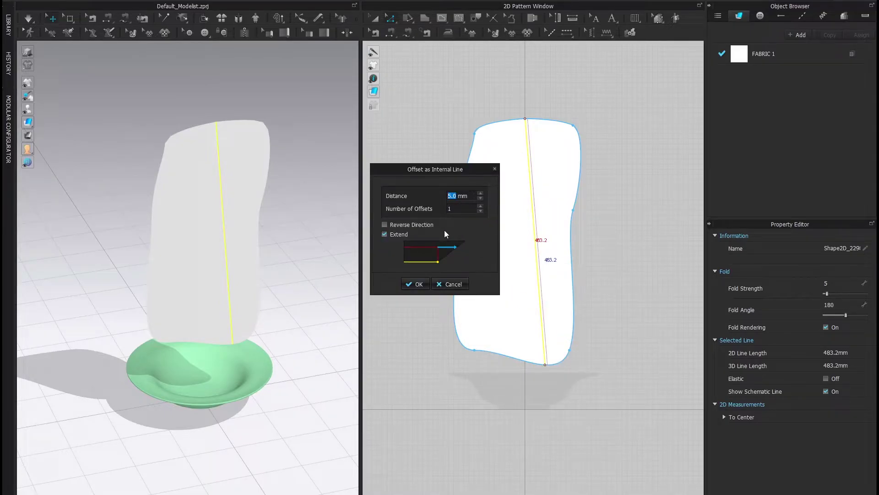
pyautogui.write('10')
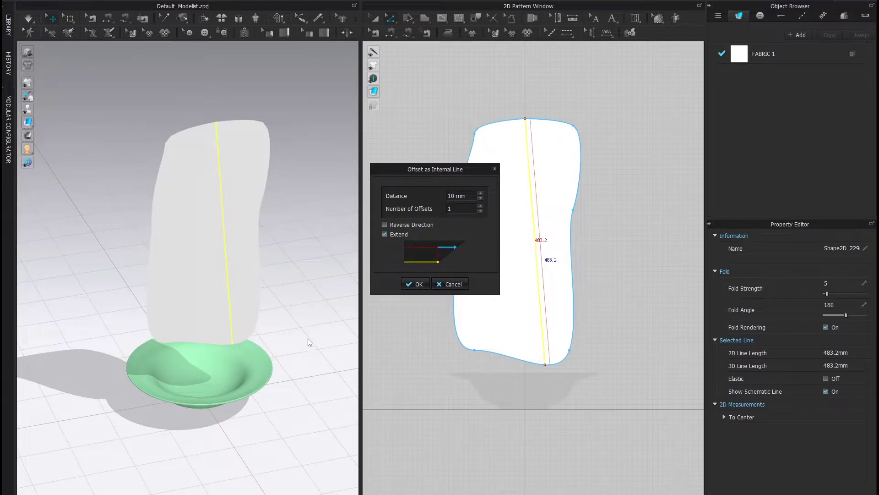
pyautogui.click(385, 225)
pyautogui.click(480, 207)
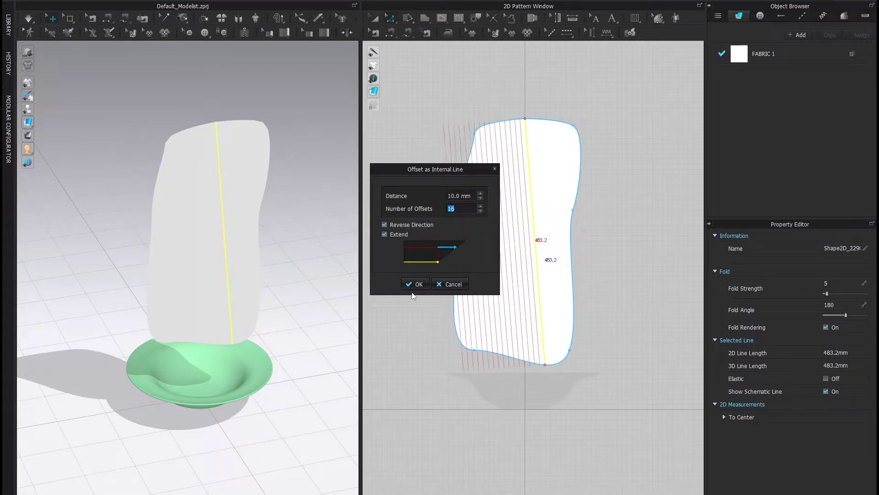
# - Offset the original internal line towards the other side as nine extended internal lines spaced 10 mm apart
pyautogui.click(387, 225)
pyautogui.click(480, 211)
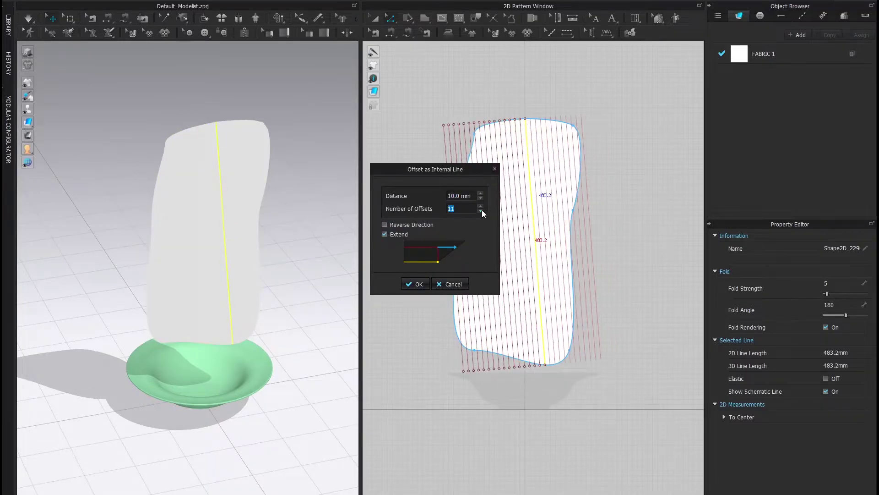
pyautogui.click(419, 283)
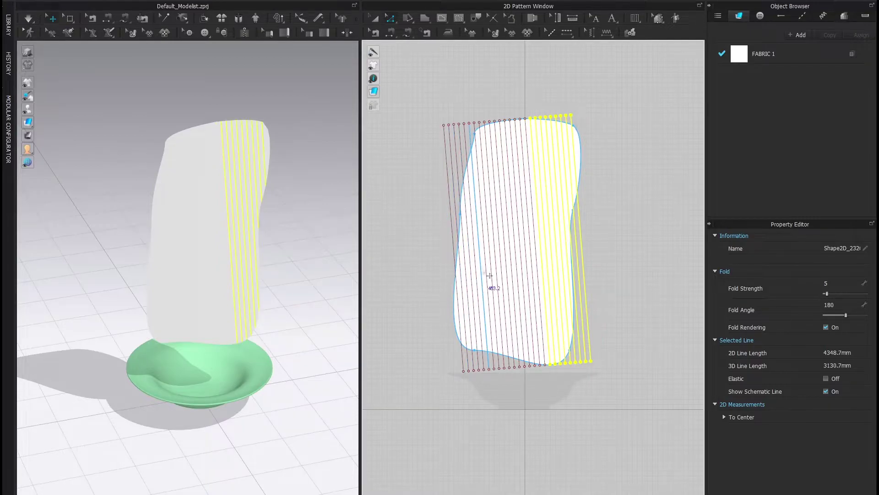
pyautogui.click(375, 18)
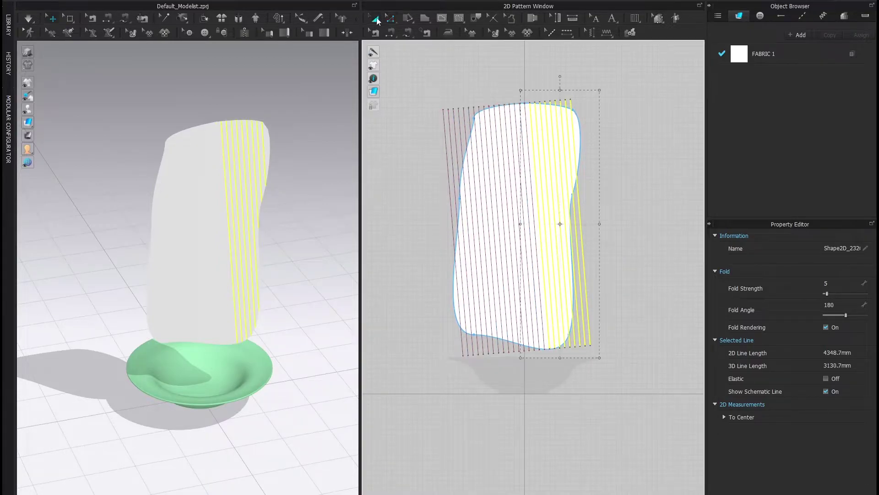
pyautogui.click(438, 103)
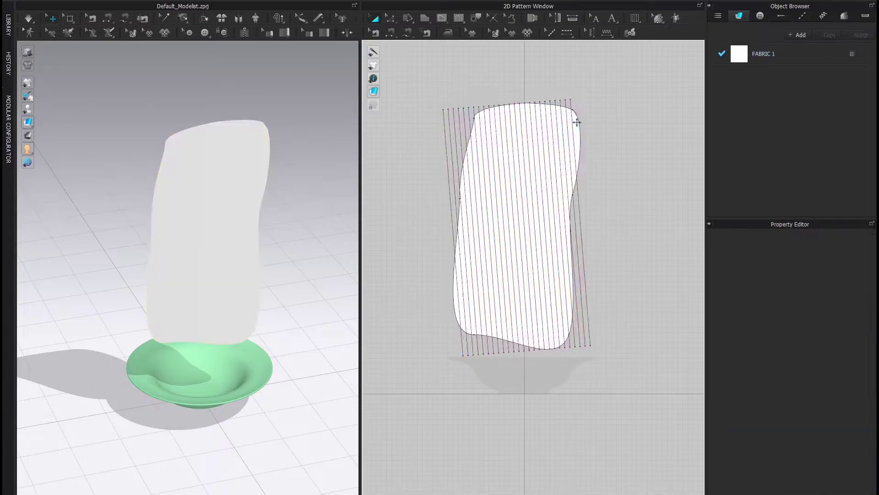
pyautogui.click(451, 205)
pyautogui.keyDown('shift'); pyautogui.click(456, 205); pyautogui.keyUp('shift')
pyautogui.keyDown('shift'); pyautogui.click(461, 205); pyautogui.keyUp('shift')
pyautogui.keyDown('shift'); pyautogui.click(467, 206); pyautogui.keyUp('shift')
pyautogui.scroll(5, 472, 255)
pyautogui.keyDown('shift'); pyautogui.click(477, 265); pyautogui.keyUp('shift')
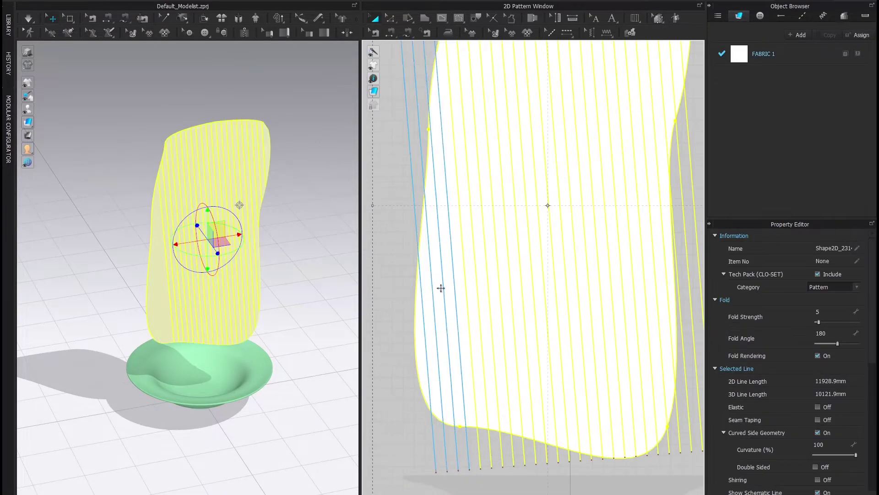
pyautogui.click(412, 300)
pyautogui.scroll(-4, 419, 301)
pyautogui.click(425, 369)
pyautogui.click(458, 339)
pyautogui.moveTo(580, 75); pyautogui.dragTo(400, 413)
pyautogui.scroll(5, 404, 320)
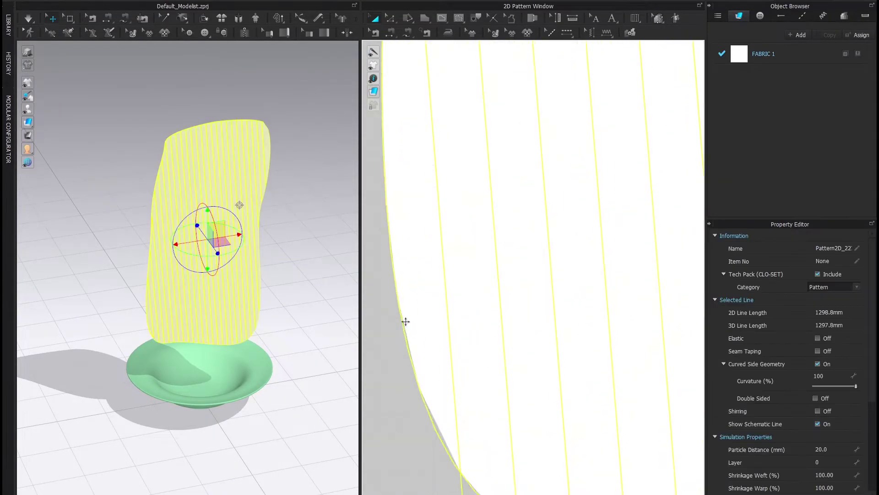
pyautogui.click(405, 320)
pyautogui.scroll(-5, 409, 394)
# - Cut the dough pattern into separate strips along all of its internal lines, leaving the outline out of the selection
pyautogui.moveTo(584, 76); pyautogui.dragTo(401, 410)
pyautogui.scroll(4, 439, 284)
pyautogui.moveTo(503, 284); pyautogui.dragTo(458, 349, button='middle')
pyautogui.keyDown('shift'); pyautogui.click(489, 288); pyautogui.keyUp('shift')
pyautogui.keyDown('shift'); pyautogui.click(489, 288); pyautogui.keyUp('shift')
pyautogui.scroll(-5, 457, 349)
pyautogui.rightClick(517, 249)
pyautogui.click(539, 122)
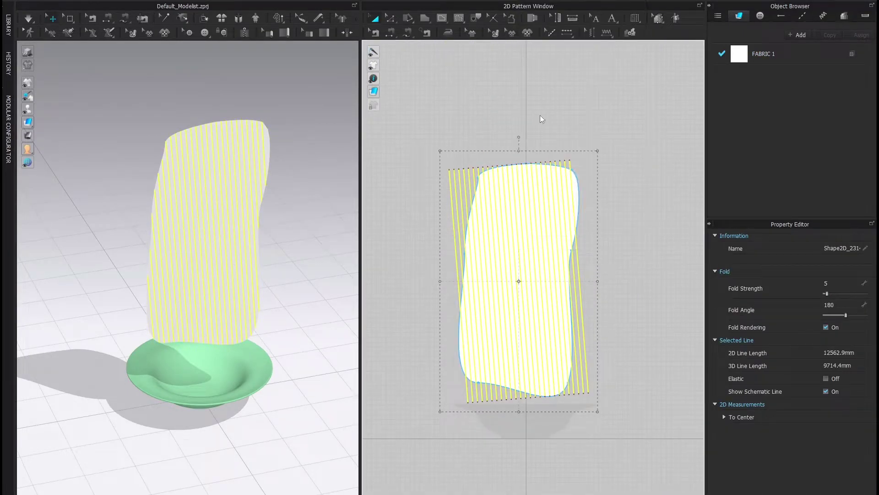
# - Simulate the cut strips falling onto the bowl, and undo the drop
pyautogui.moveTo(190, 293); pyautogui.dragTo(199, 315, button='right')
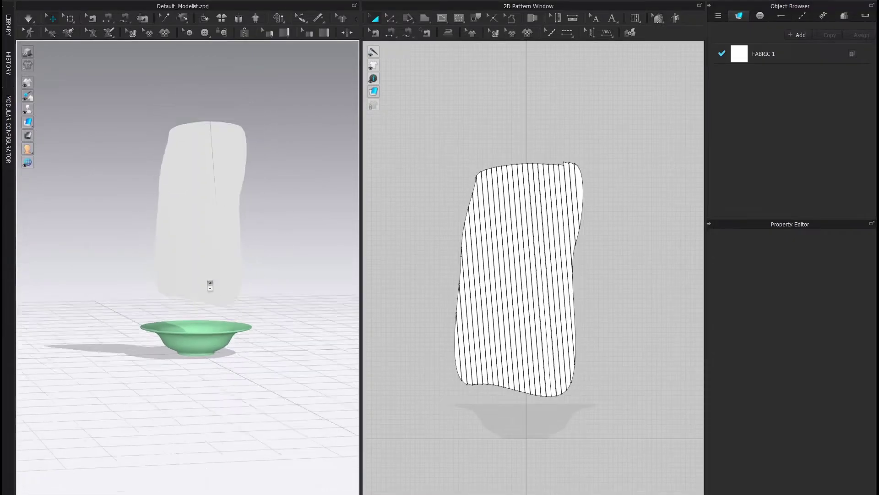
pyautogui.moveTo(210, 285); pyautogui.dragTo(257, 262, button='right')
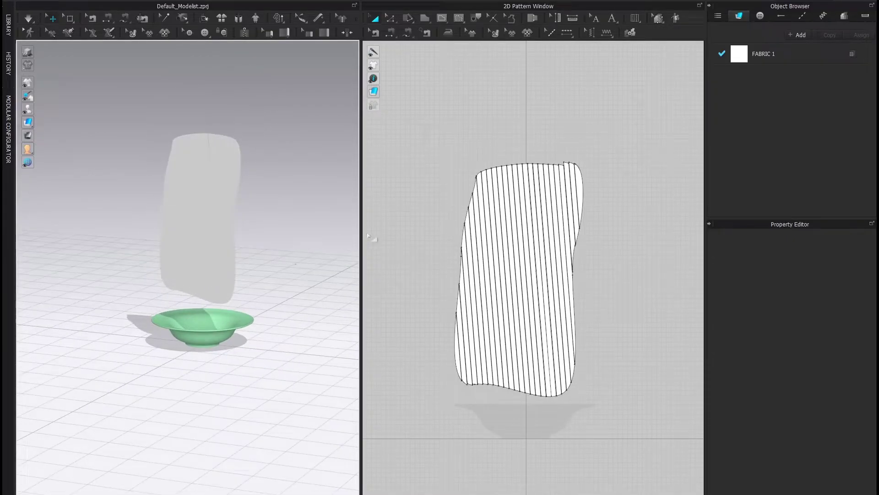
pyautogui.press('space')
pyautogui.moveTo(252, 250); pyautogui.dragTo(251, 332, button='right')
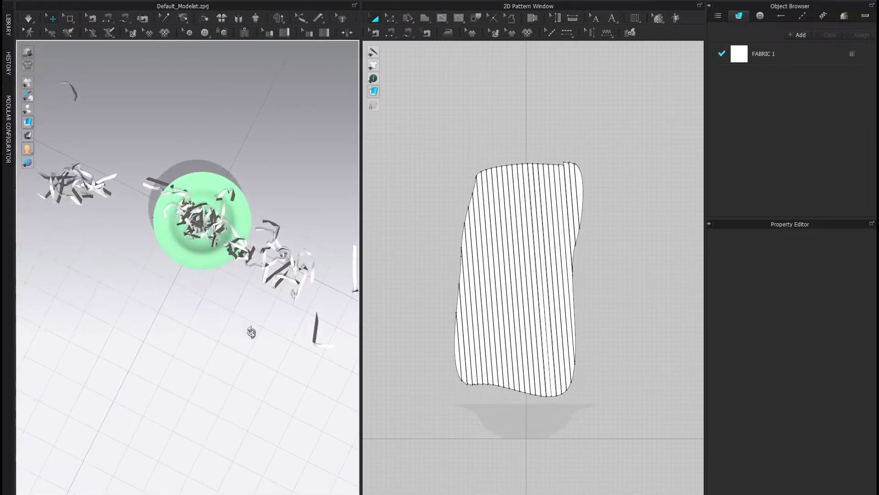
pyautogui.scroll(-3, 251, 302)
pyautogui.moveTo(265, 209); pyautogui.dragTo(267, 243, button='middle')
pyautogui.hotkey('ctrl', 'z')
pyautogui.moveTo(267, 249); pyautogui.dragTo(266, 226, button='right')
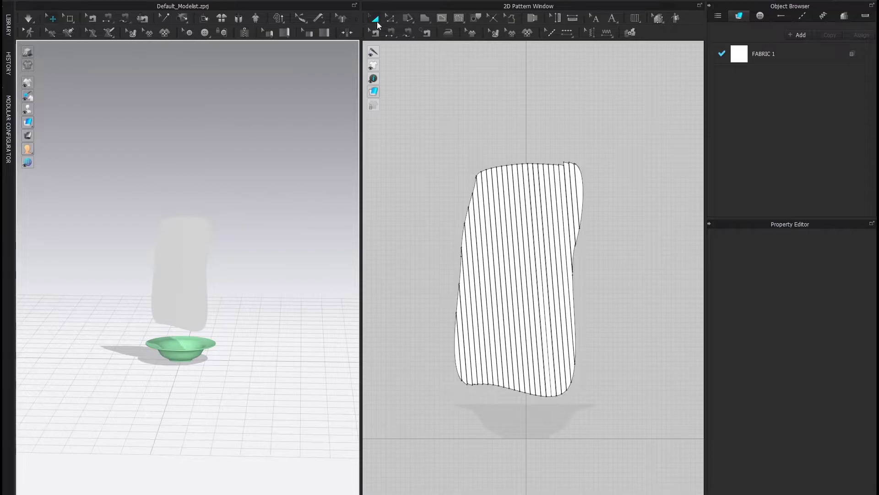
# - Set the particle distance of all the strips to 10 mm
pyautogui.scroll(-3, 516, 188)
pyautogui.click(372, 20)
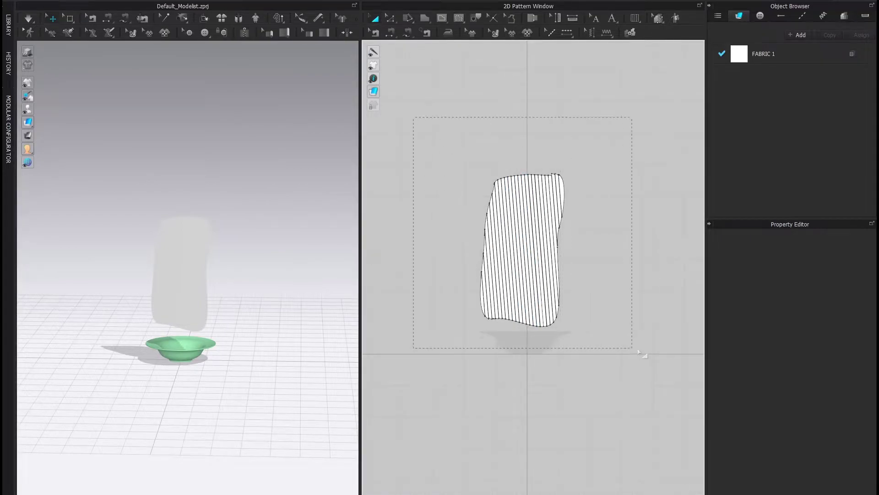
pyautogui.moveTo(413, 118); pyautogui.dragTo(639, 351)
pyautogui.click(839, 450)
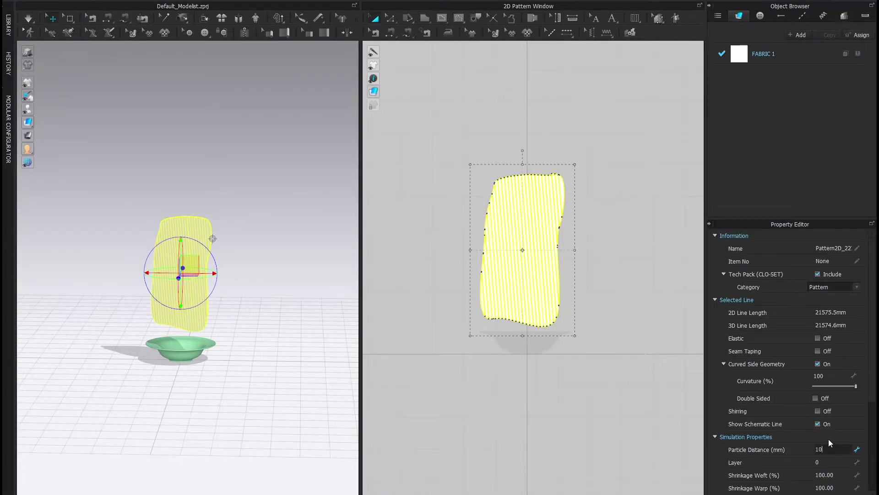
pyautogui.press('Return')
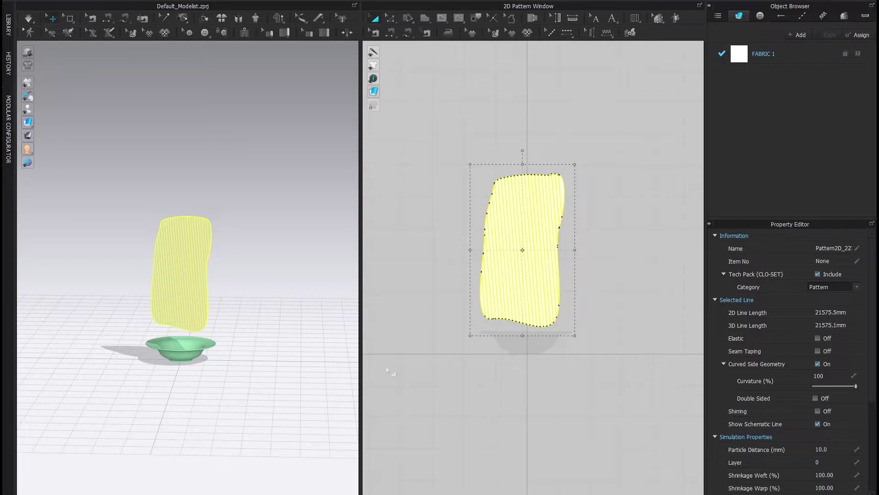
# - Simulate the refined strips so that they fall onto the bowl, and stop the simulation
pyautogui.moveTo(253, 303); pyautogui.dragTo(263, 244, button='middle')
pyautogui.scroll(2, 184, 240)
pyautogui.press('space')
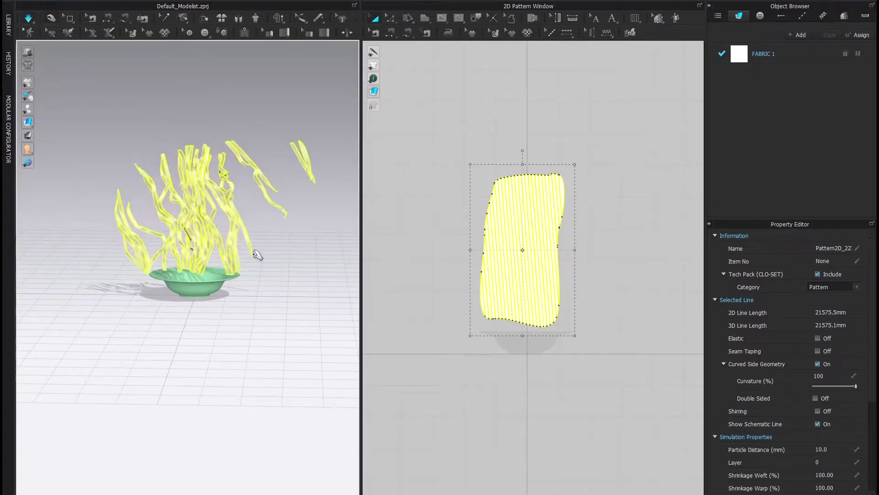
pyautogui.scroll(-5, 234, 276)
pyautogui.press('space')
pyautogui.moveTo(232, 271); pyautogui.dragTo(197, 200, button='right')
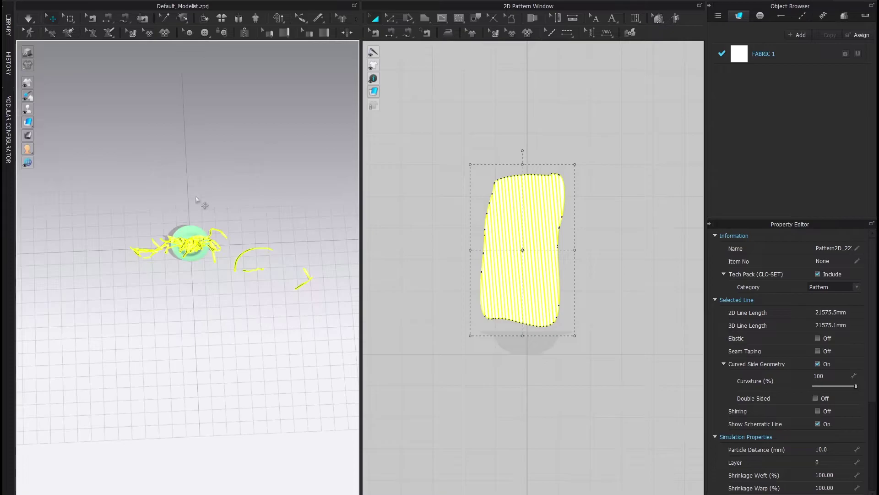
pyautogui.scroll(5, 197, 202)
pyautogui.moveTo(178, 269); pyautogui.dragTo(155, 229, button='right')
pyautogui.scroll(-2, 189, 327)
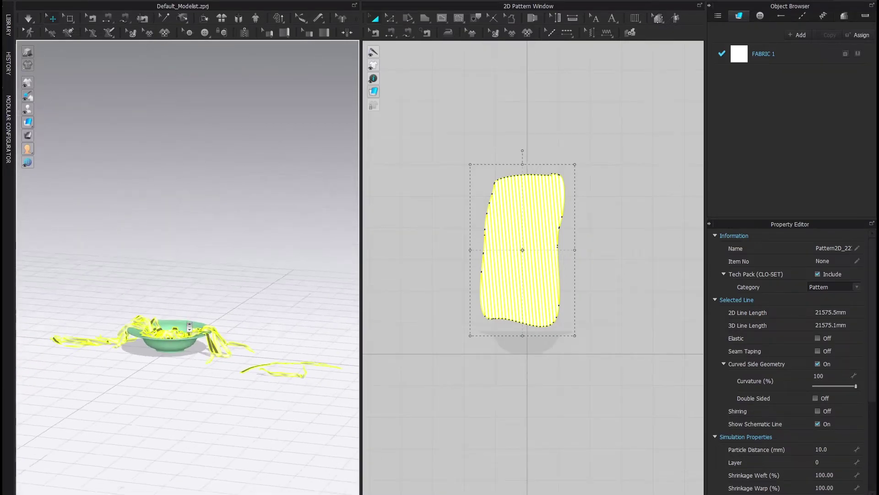
# - Lift all the fallen strips together to a position above the bowl
pyautogui.scroll(-2, 189, 327)
pyautogui.moveTo(191, 340); pyautogui.dragTo(210, 324, button='right')
pyautogui.moveTo(172, 322); pyautogui.dragTo(200, 234)
pyautogui.moveTo(194, 252); pyautogui.dragTo(103, 270, button='right')
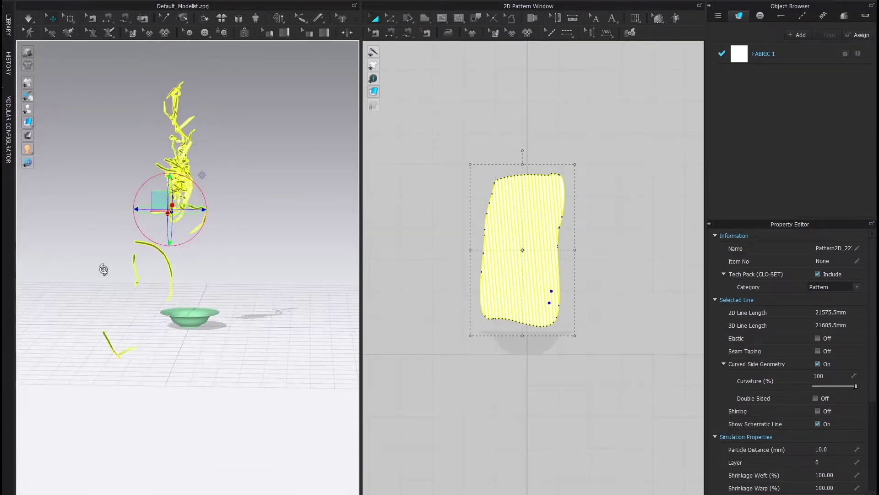
# - Drop the tangled strips onto the bowl with another simulation run, and stop it
pyautogui.press('space')
pyautogui.moveTo(310, 304); pyautogui.dragTo(338, 315, button='right')
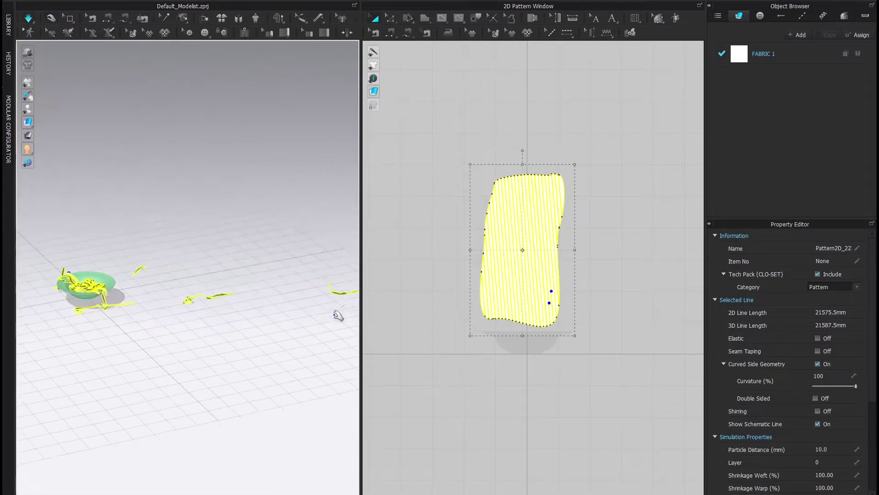
pyautogui.scroll(3, 92, 297)
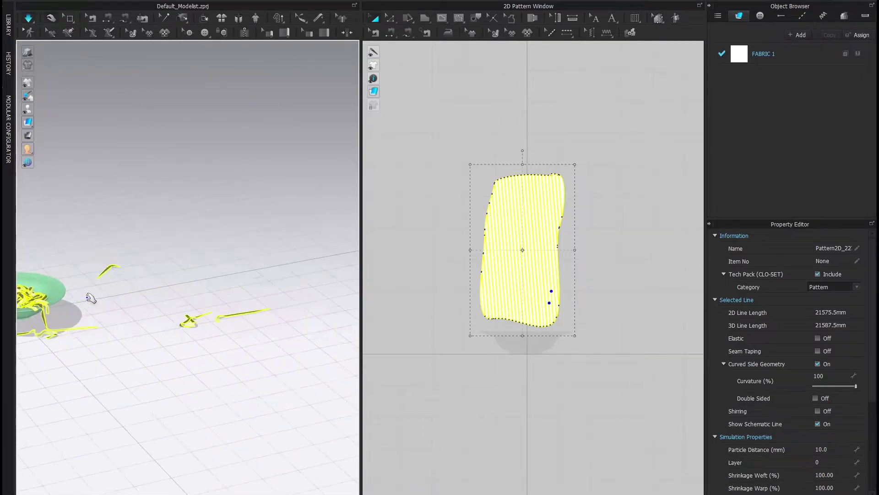
pyautogui.moveTo(92, 300); pyautogui.dragTo(234, 251, button='middle')
pyautogui.scroll(3, 154, 240)
pyautogui.moveTo(154, 239); pyautogui.dragTo(161, 280, button='right')
pyautogui.moveTo(154, 206); pyautogui.dragTo(180, 318, button='middle')
pyautogui.press('space')
# - Move the whole tangle of strips back up above the bowl
pyautogui.moveTo(212, 317); pyautogui.dragTo(301, 324, button='right')
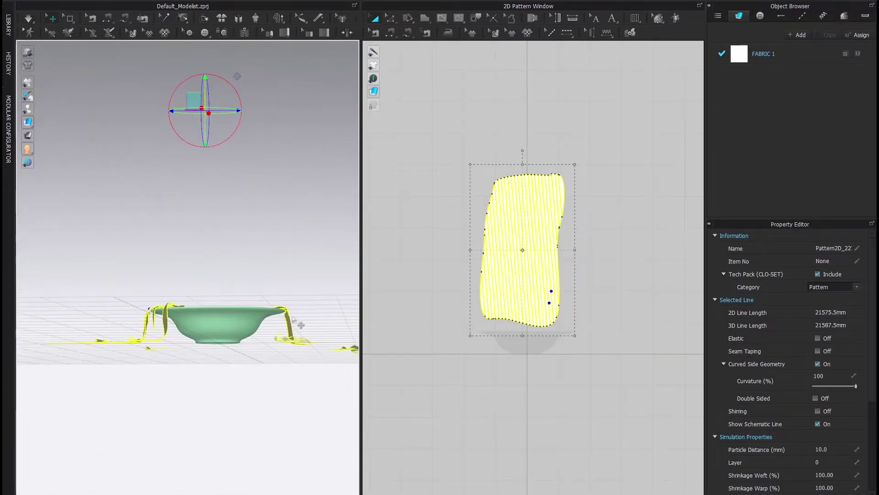
pyautogui.click(290, 323)
pyautogui.moveTo(309, 290); pyautogui.dragTo(337, 350)
pyautogui.moveTo(272, 311); pyautogui.dragTo(201, 220)
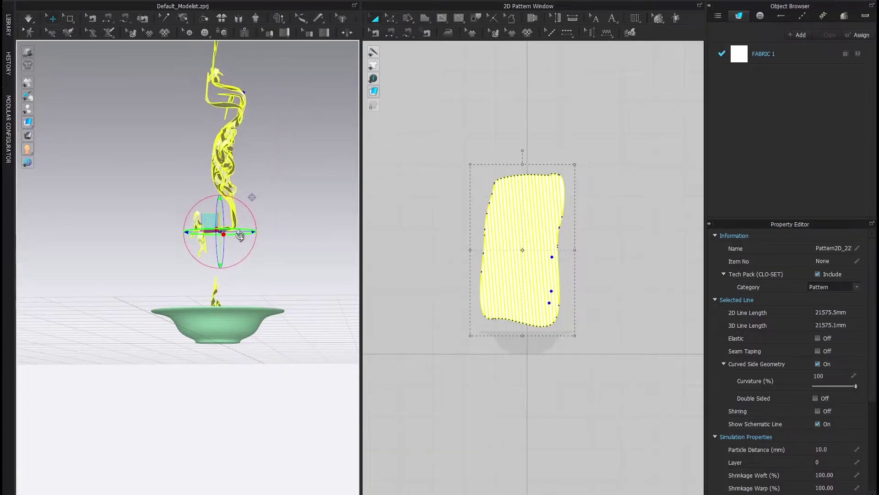
# - Move the stray strips lying beside the bowl one by one to just above it
pyautogui.moveTo(293, 229); pyautogui.dragTo(256, 275, button='right')
pyautogui.moveTo(256, 275); pyautogui.dragTo(182, 279, button='middle')
pyautogui.scroll(-3, 182, 279)
pyautogui.moveTo(207, 208); pyautogui.dragTo(283, 218, button='right')
pyautogui.scroll(-3, 283, 218)
pyautogui.click(289, 252)
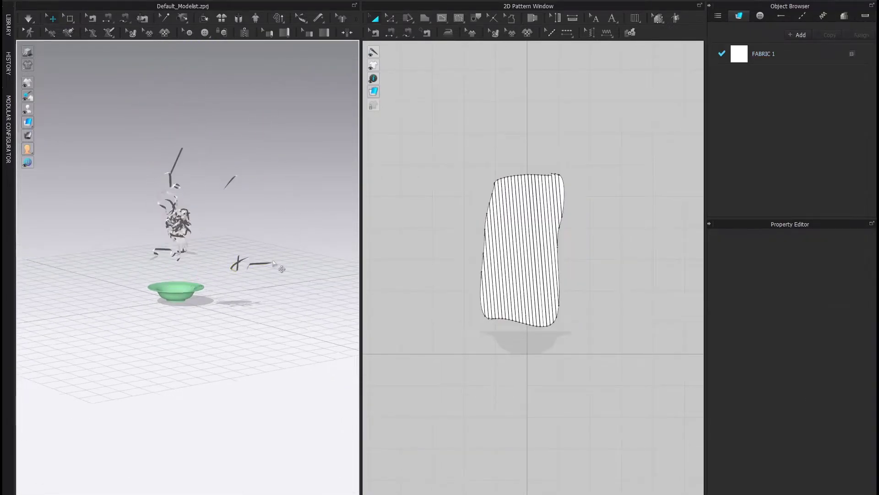
pyautogui.click(182, 246)
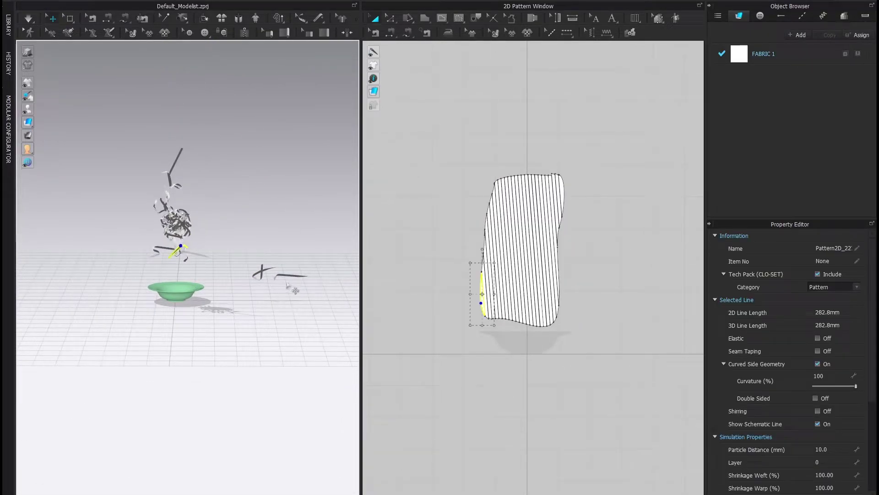
pyautogui.click(167, 261)
pyautogui.click(178, 269)
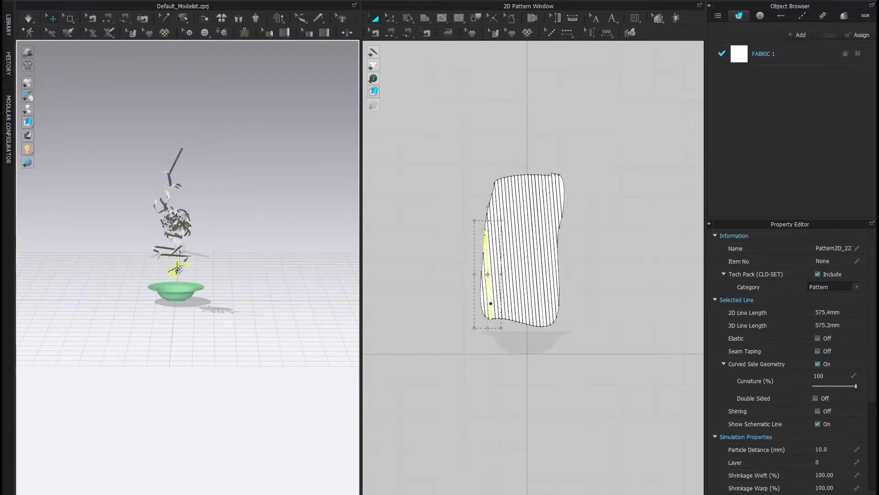
# - Bring the farthest stray strip over to just above the bowl
pyautogui.scroll(-3, 188, 256)
pyautogui.moveTo(239, 249); pyautogui.dragTo(153, 256, button='middle')
pyautogui.moveTo(308, 372); pyautogui.dragTo(189, 315)
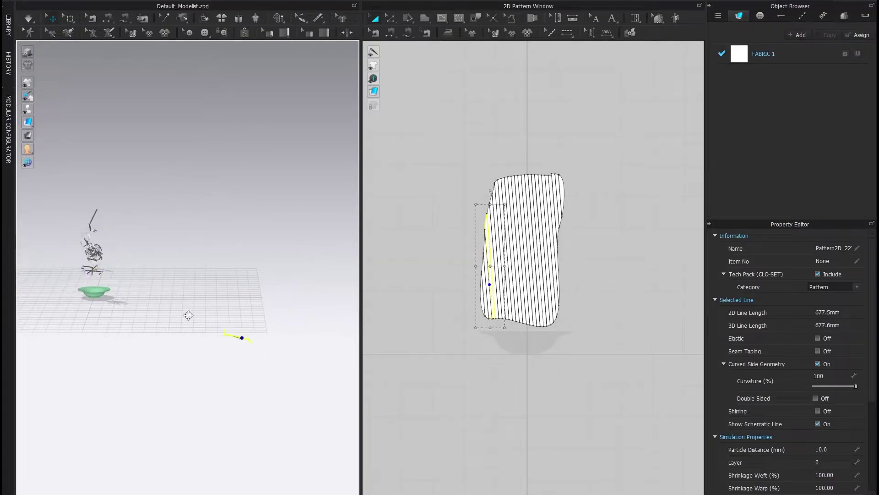
pyautogui.scroll(3, 110, 296)
pyautogui.moveTo(102, 295); pyautogui.dragTo(202, 319, button='middle')
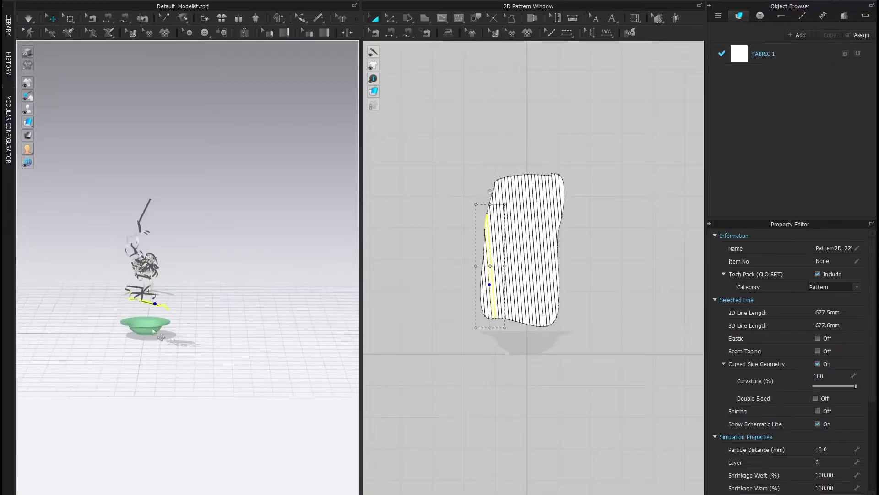
# - Reposition and rotate that strip so it stands upright in the upper part of the strip tangle
pyautogui.moveTo(201, 320); pyautogui.dragTo(114, 317, button='right')
pyautogui.moveTo(351, 279); pyautogui.dragTo(276, 340, button='middle')
pyautogui.moveTo(276, 342); pyautogui.dragTo(233, 321, button='right')
pyautogui.moveTo(355, 352); pyautogui.dragTo(137, 259, button='middle')
pyautogui.scroll(4, 294, 341)
pyautogui.moveTo(143, 264); pyautogui.dragTo(252, 190, button='right')
pyautogui.click(208, 176)
pyautogui.moveTo(235, 150); pyautogui.dragTo(233, 188)
pyautogui.moveTo(193, 167); pyautogui.dragTo(287, 120)
# - Set the gravity in the simulation properties to -30001.00
pyautogui.moveTo(243, 247); pyautogui.dragTo(275, 192, button='right')
pyautogui.scroll(-3, 275, 192)
pyautogui.moveTo(265, 206); pyautogui.dragTo(262, 258, button='middle')
pyautogui.scroll(2, 263, 259)
pyautogui.moveTo(263, 259); pyautogui.dragTo(255, 316, button='right')
pyautogui.press('3')
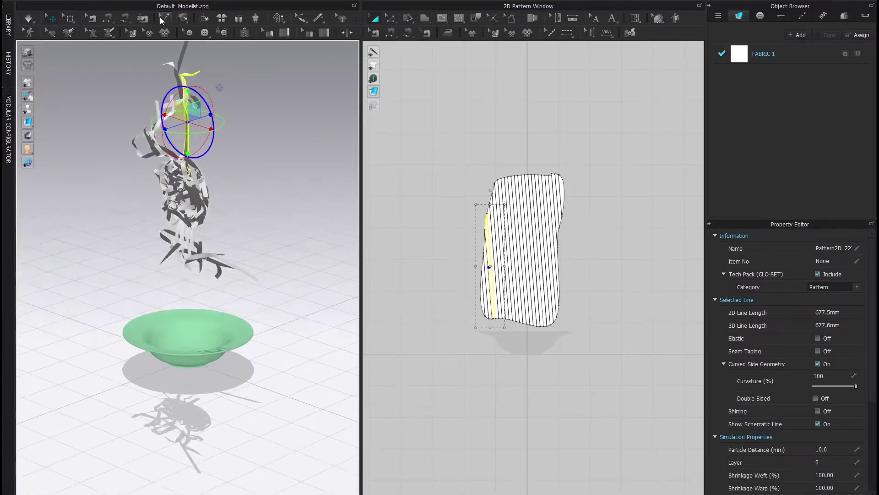
pyautogui.click(287, 0)
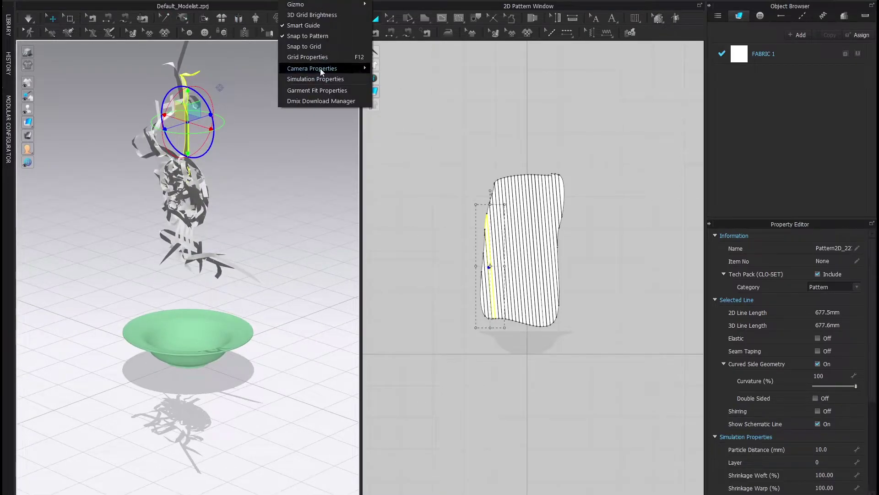
pyautogui.click(326, 80)
pyautogui.click(326, 80)
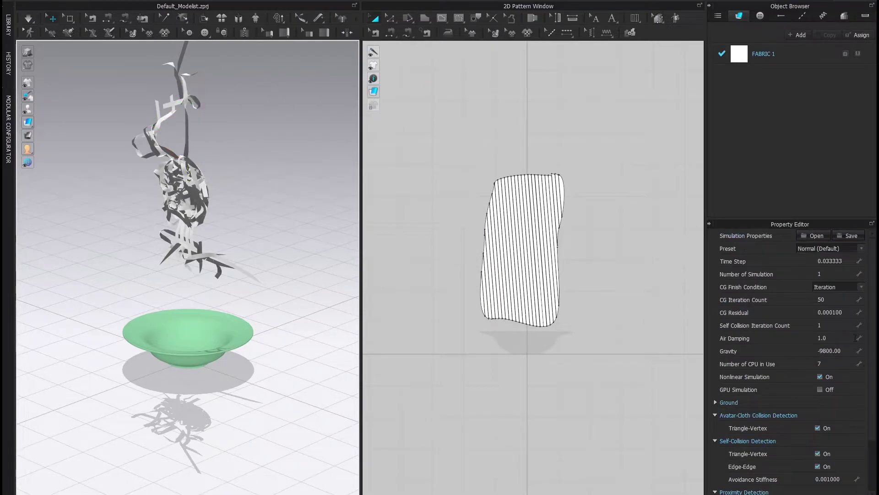
pyautogui.moveTo(827, 351); pyautogui.dragTo(818, 351)
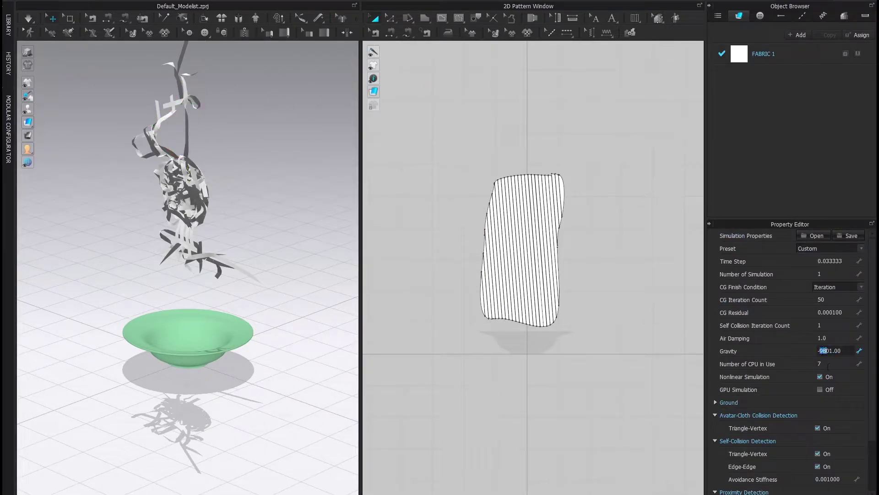
pyautogui.write('300')
pyautogui.press('Return')
# - Start the simulation with the stronger gravity so that the strips drop into the bowl
pyautogui.press('space')
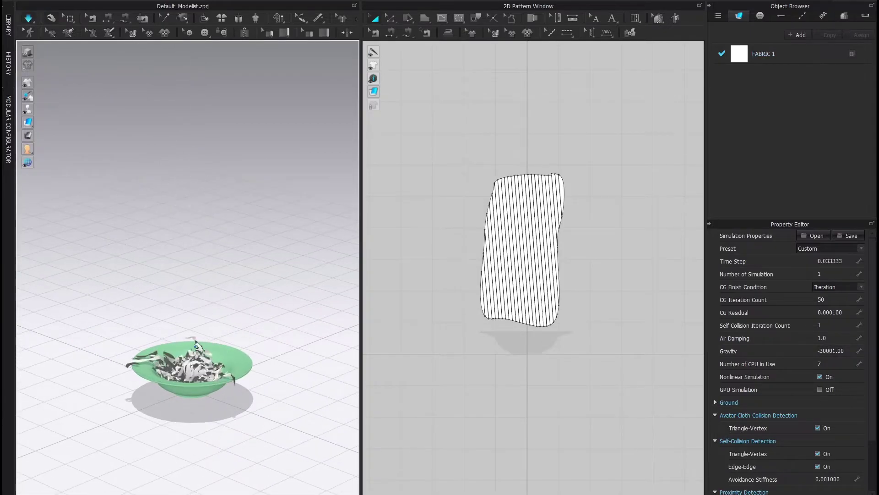
pyautogui.scroll(10, 209, 366)
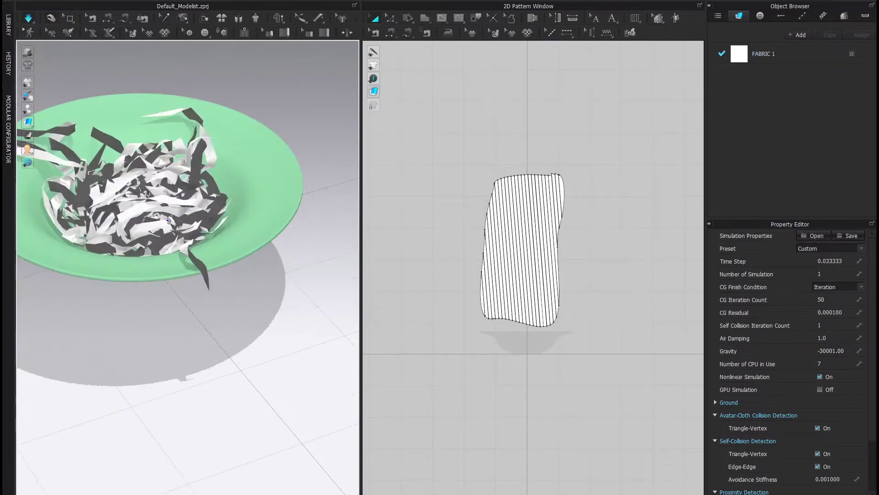
pyautogui.scroll(-4, 121, 293)
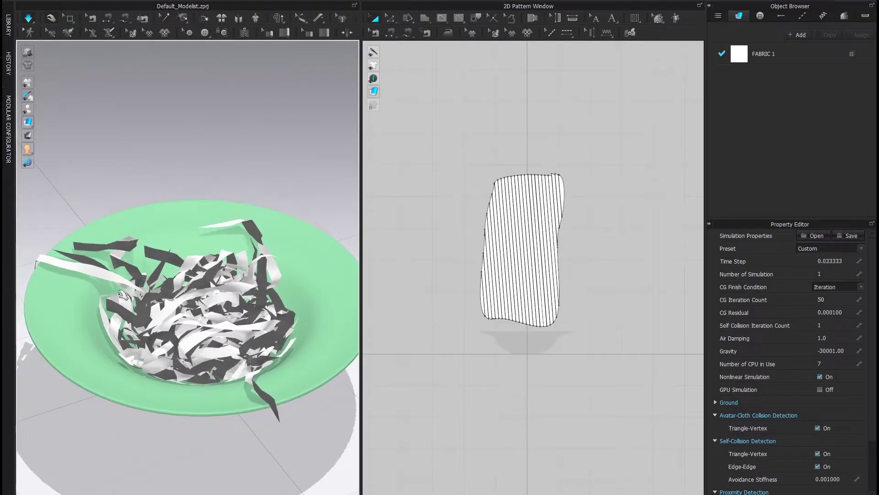
# - Pull the strips sticking out over the bowl's rim in towards the pile while the simulation runs
pyautogui.click(81, 273)
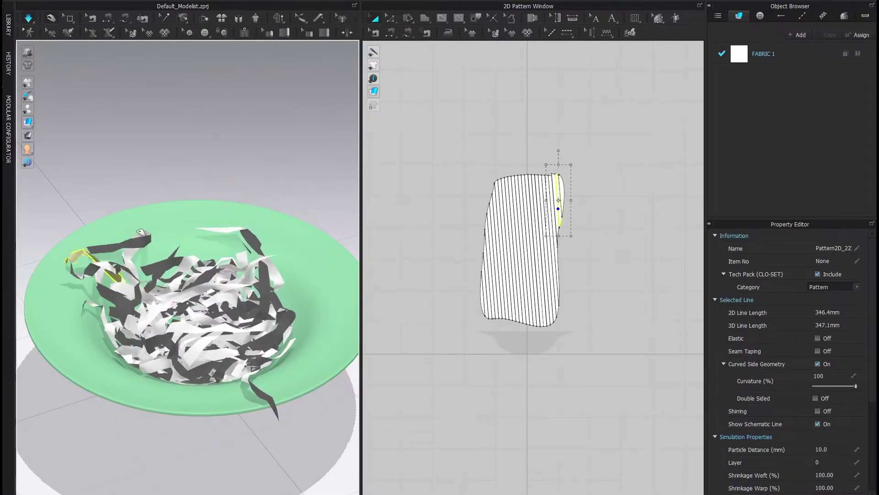
pyautogui.moveTo(141, 232); pyautogui.dragTo(202, 249)
pyautogui.moveTo(230, 362); pyautogui.dragTo(252, 300, button='right')
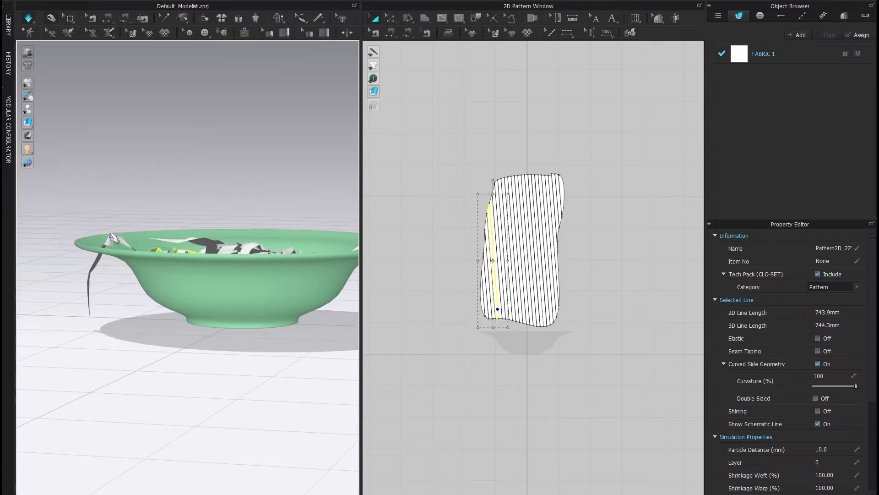
pyautogui.moveTo(112, 238); pyautogui.dragTo(260, 92)
pyautogui.moveTo(281, 205); pyautogui.dragTo(278, 383, button='right')
pyautogui.moveTo(267, 366); pyautogui.dragTo(176, 293)
pyautogui.moveTo(183, 215); pyautogui.dragTo(241, 265, button='right')
pyautogui.moveTo(244, 264); pyautogui.dragTo(86, 363, button='middle')
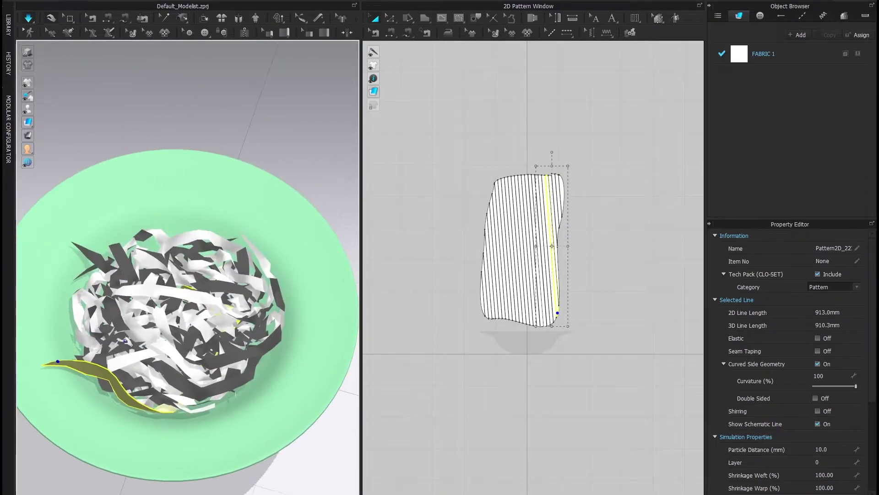
# - Stop the simulation and set the physical property preset of FABRIC 1 to Leather_Lambskin
pyautogui.press('space')
pyautogui.scroll(-2, 159, 363)
pyautogui.moveTo(166, 368); pyautogui.dragTo(202, 266, button='right')
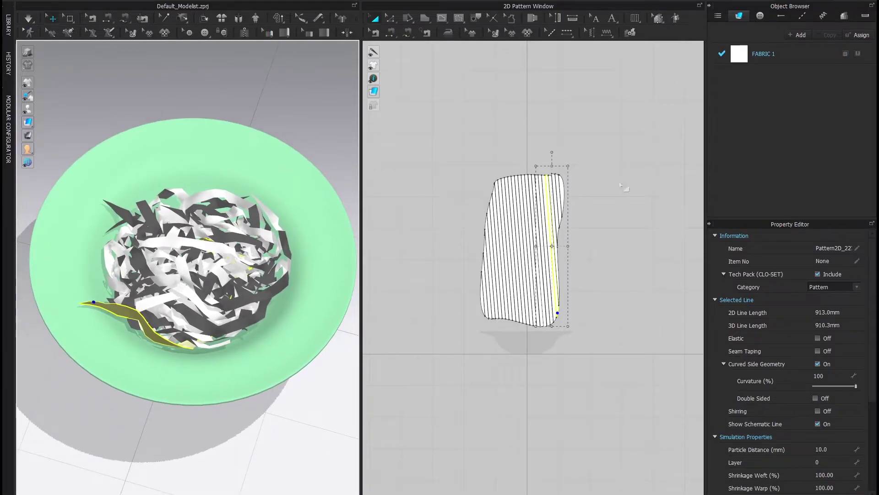
pyautogui.click(760, 52)
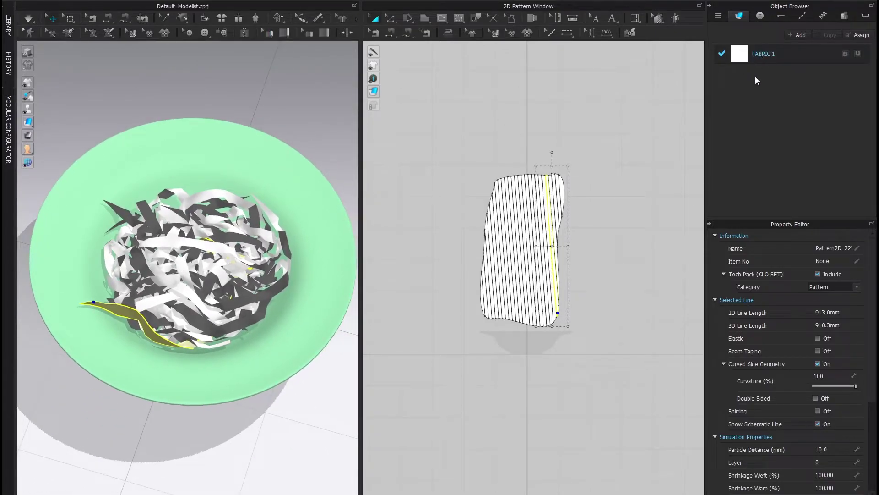
pyautogui.scroll(-4, 776, 390)
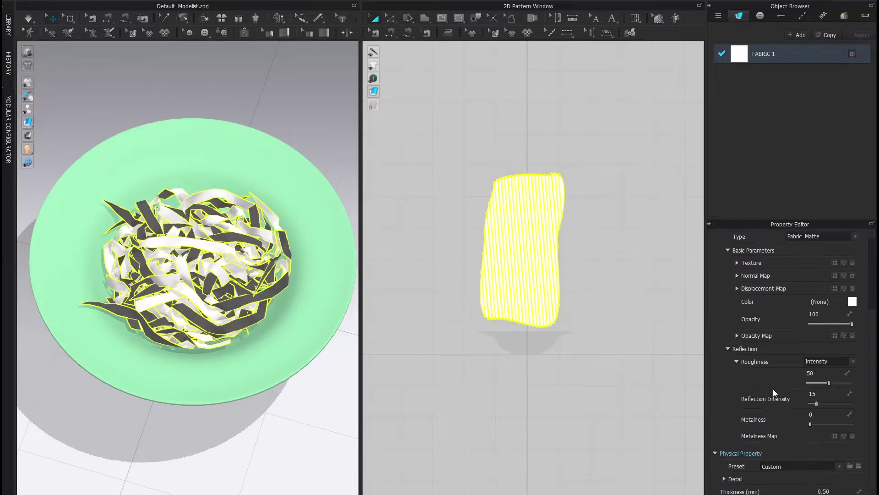
pyautogui.click(776, 466)
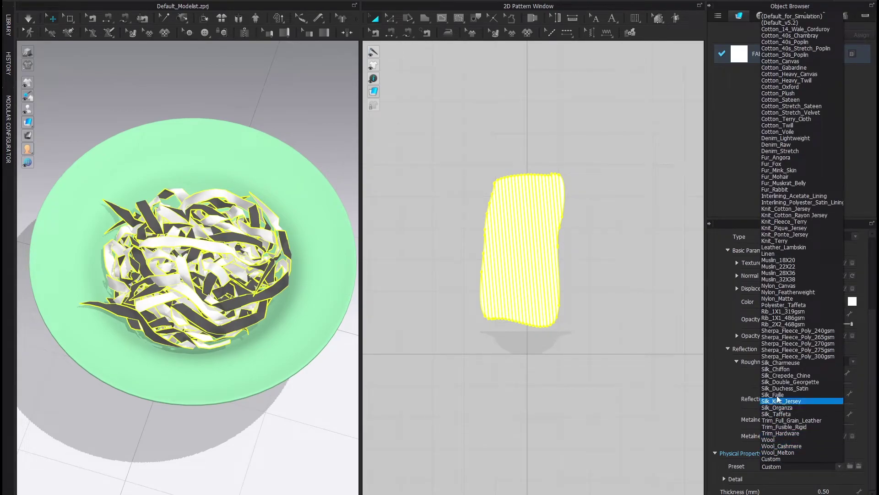
pyautogui.click(779, 249)
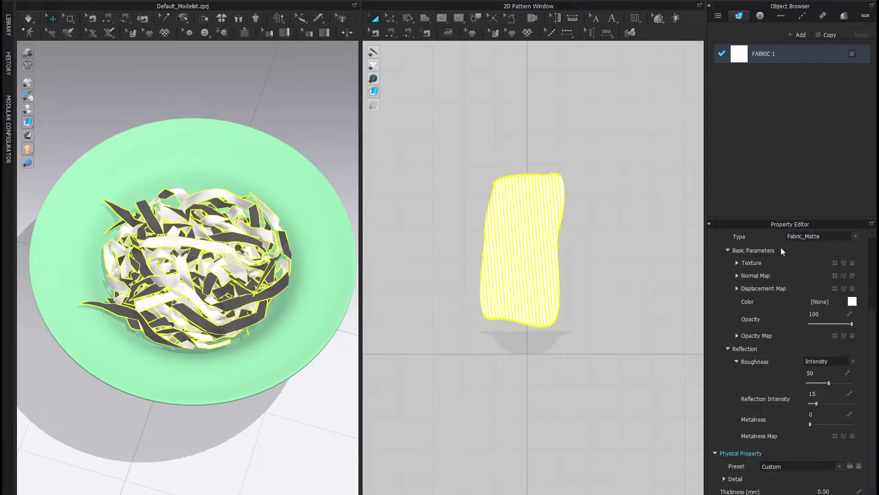
pyautogui.moveTo(302, 244); pyautogui.dragTo(299, 257, button='middle')
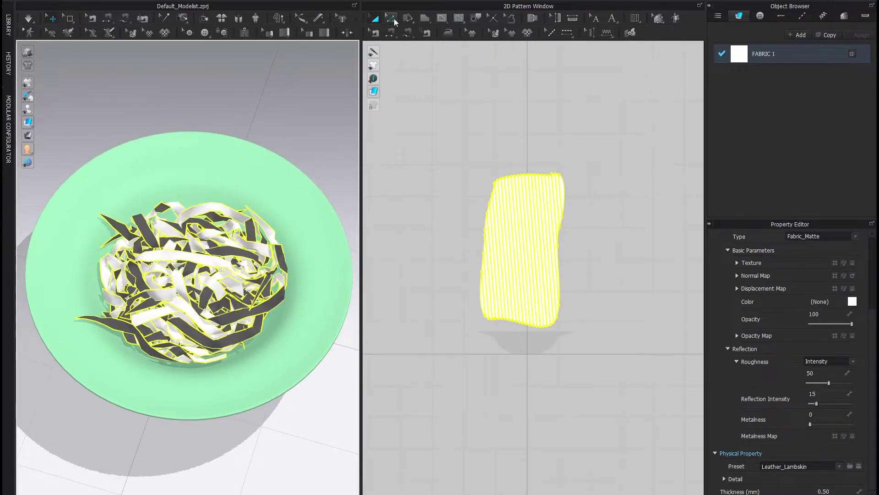
# - Select all the strips in the 2D pattern and set their particle distance to 5 mm
pyautogui.scroll(-2, 440, 114)
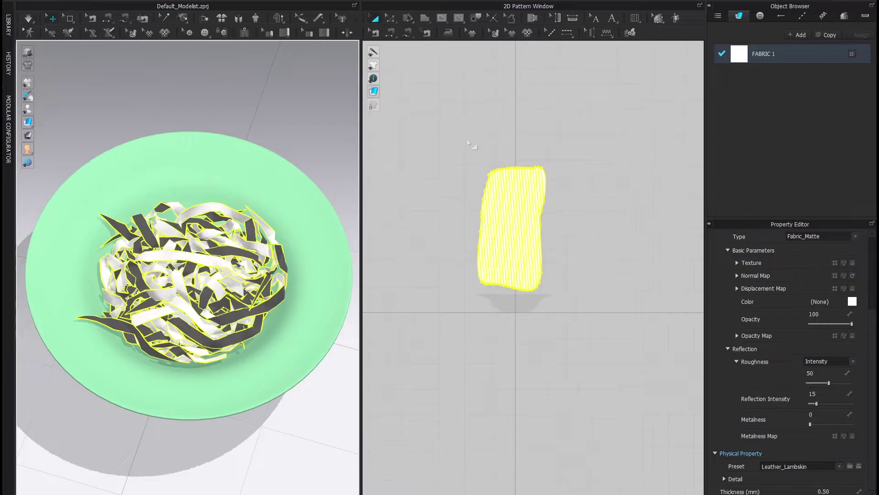
pyautogui.moveTo(458, 115); pyautogui.dragTo(664, 412)
pyautogui.click(812, 450)
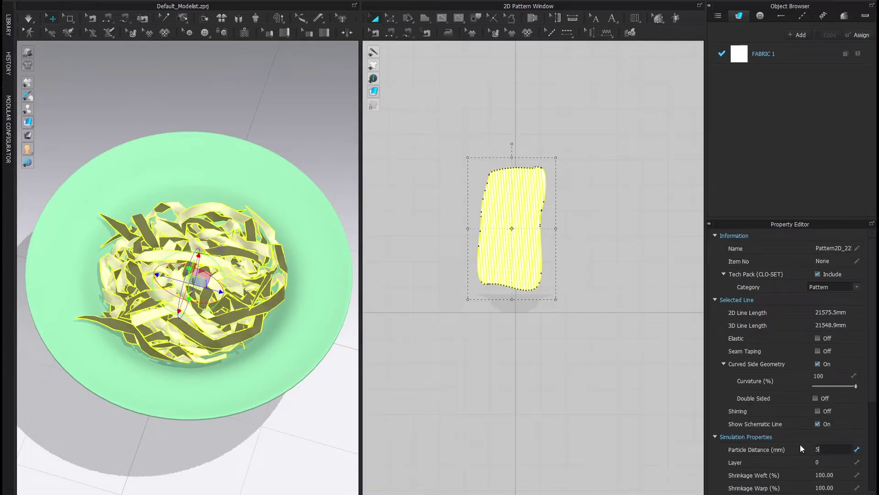
pyautogui.press('Return')
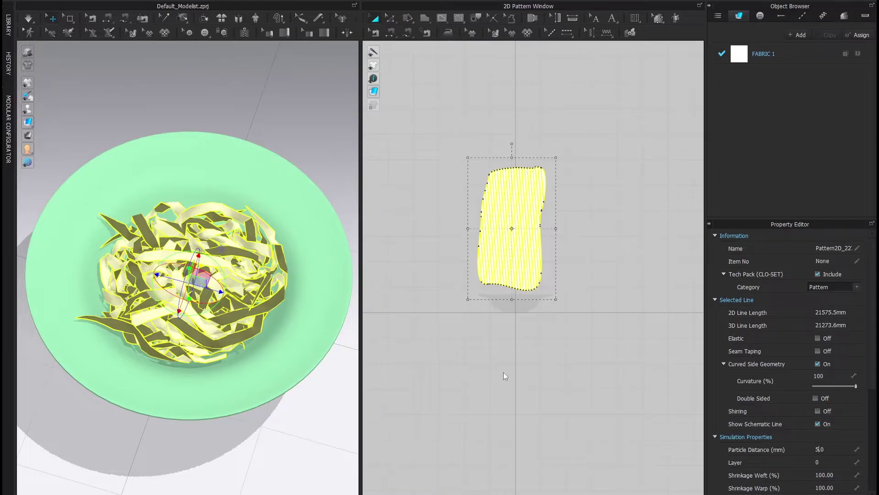
# - Run the simulation so the refined strips settle in the bowl, and stop it
pyautogui.moveTo(238, 338); pyautogui.dragTo(244, 381, button='right')
pyautogui.press('space')
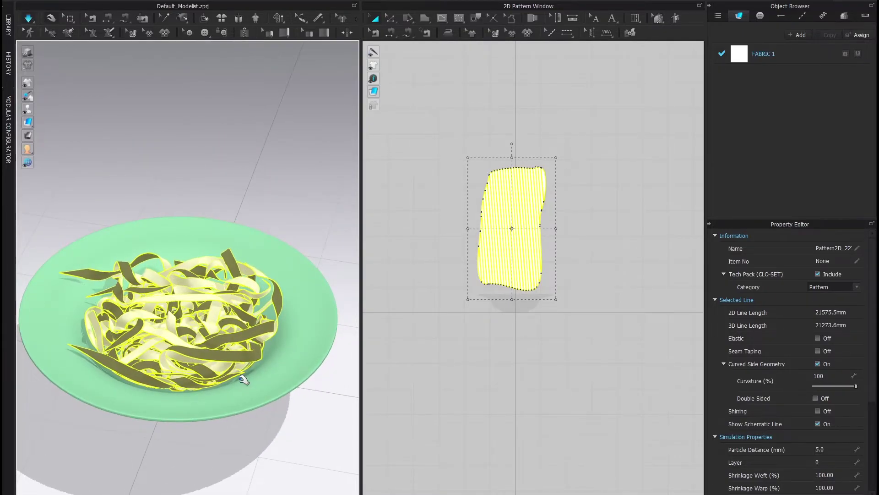
pyautogui.moveTo(240, 382); pyautogui.dragTo(210, 367, button='right')
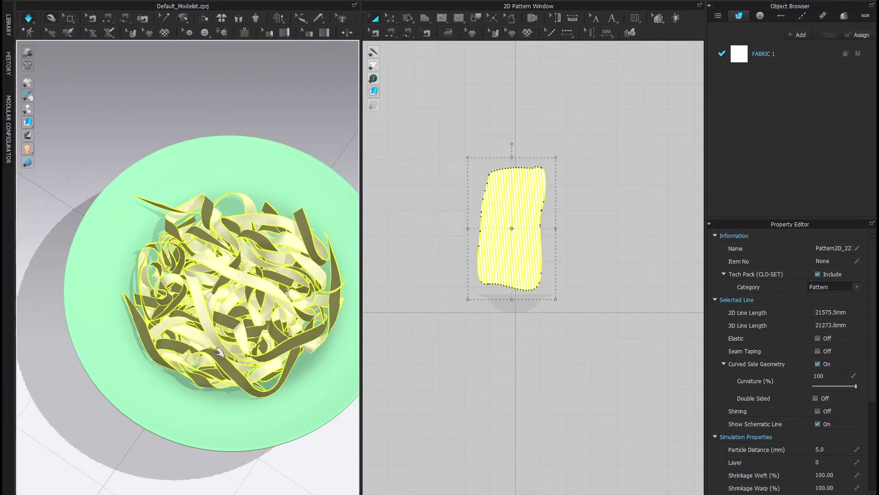
pyautogui.press('space')
# - Switch the 3D display of the strips to a surface style that shows the fabric thickness
pyautogui.moveTo(270, 385); pyautogui.dragTo(228, 390, button='middle')
pyautogui.moveTo(228, 390); pyautogui.dragTo(212, 295, button='right')
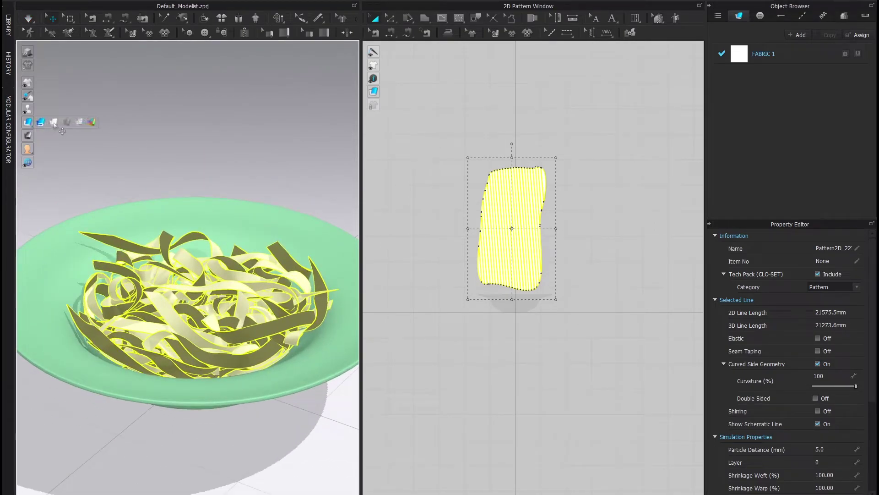
pyautogui.click(42, 125)
pyautogui.moveTo(190, 320); pyautogui.dragTo(246, 296, button='right')
pyautogui.moveTo(245, 296); pyautogui.dragTo(207, 334, button='middle')
pyautogui.scroll(-1, 207, 335)
pyautogui.scroll(-3, 207, 334)
pyautogui.moveTo(207, 334); pyautogui.dragTo(251, 339, button='right')
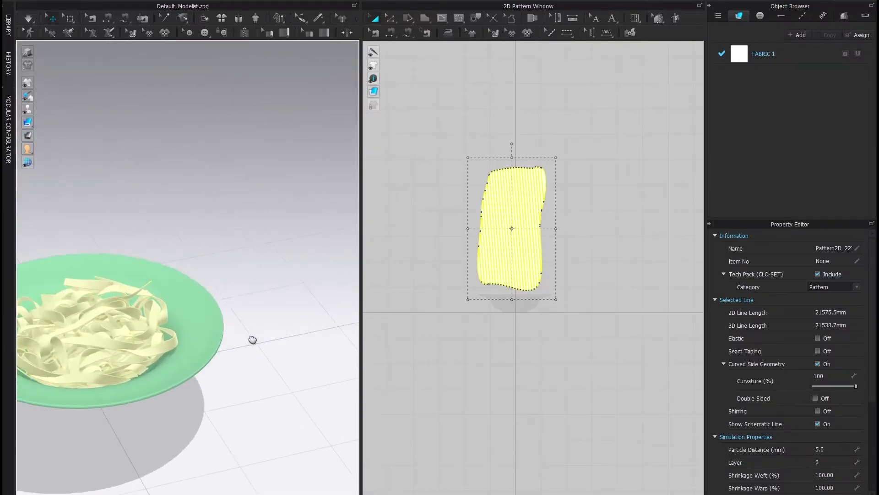
# - Run the simulation while pulling a strip up from the middle of the pile, and stop it
pyautogui.moveTo(73, 341); pyautogui.dragTo(168, 382, button='middle')
pyautogui.scroll(1, 168, 382)
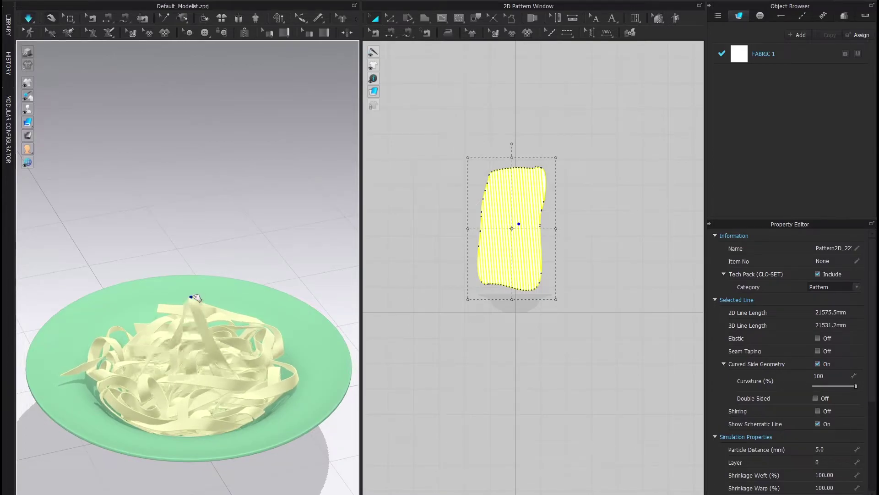
pyautogui.moveTo(199, 342); pyautogui.dragTo(134, 272, button='right')
pyautogui.scroll(3, 193, 378)
pyautogui.press('space')
# - Check the gap between the strips and the bowl up close, and set the bowl's skin offset to 0.5 mm
pyautogui.scroll(-3, 206, 298)
pyautogui.scroll(3, 83, 320)
pyautogui.scroll(8, 197, 288)
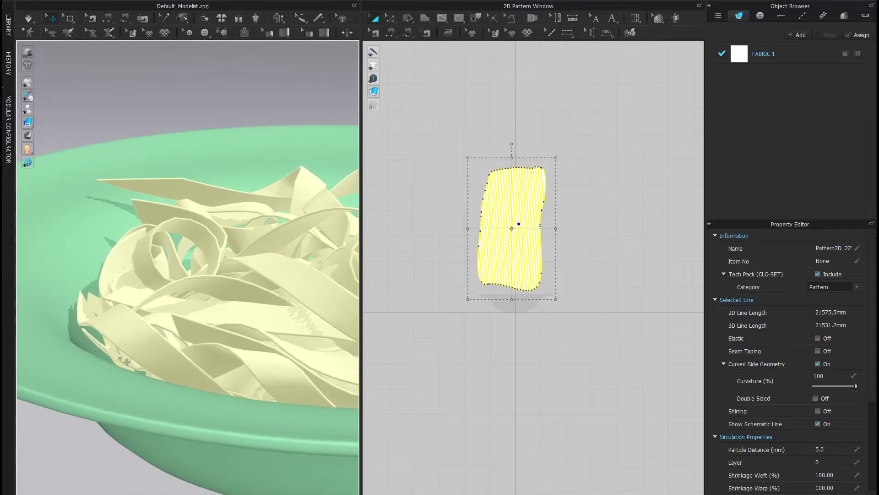
pyautogui.scroll(3, 193, 258)
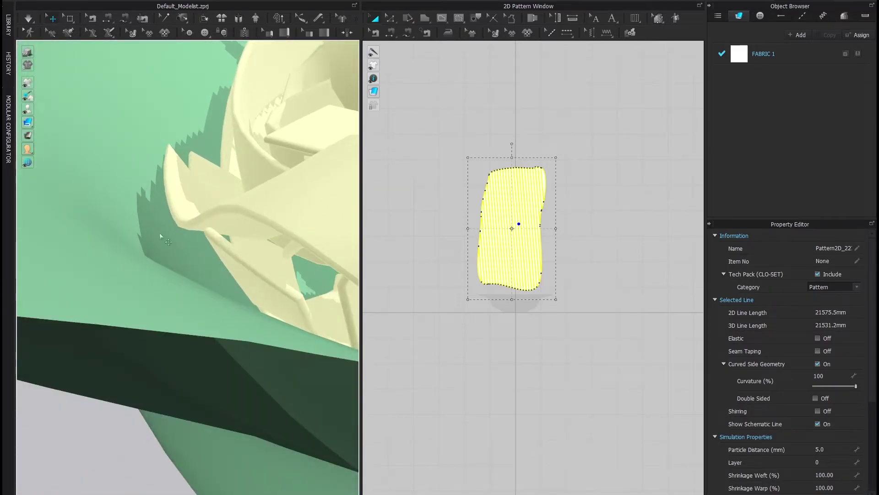
pyautogui.scroll(-8, 160, 236)
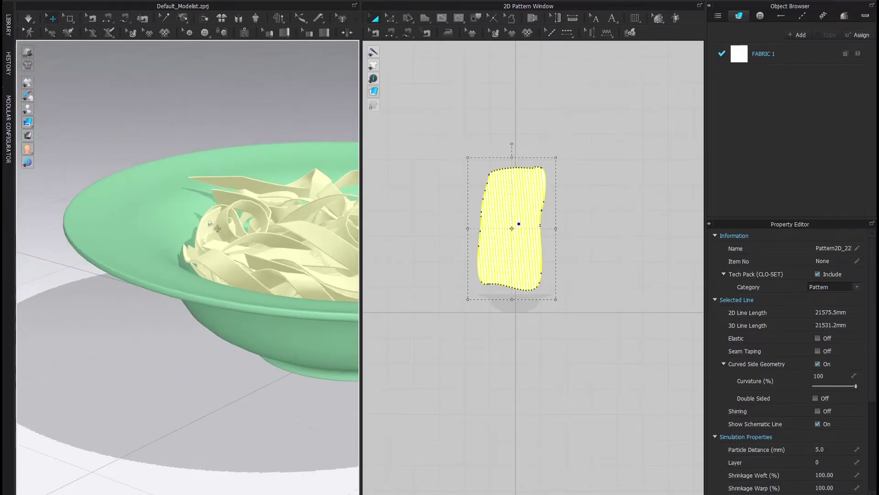
pyautogui.moveTo(208, 223); pyautogui.dragTo(115, 246, button='middle')
pyautogui.moveTo(115, 246); pyautogui.dragTo(122, 305, button='right')
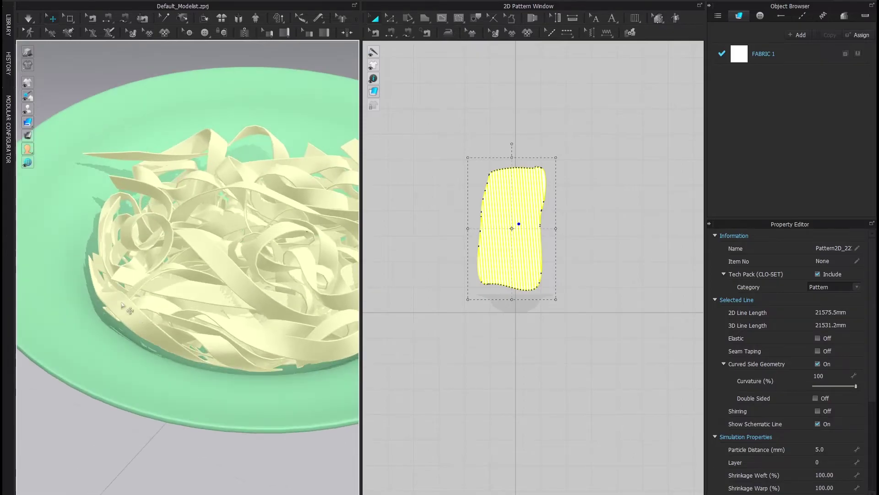
pyautogui.click(416, 314)
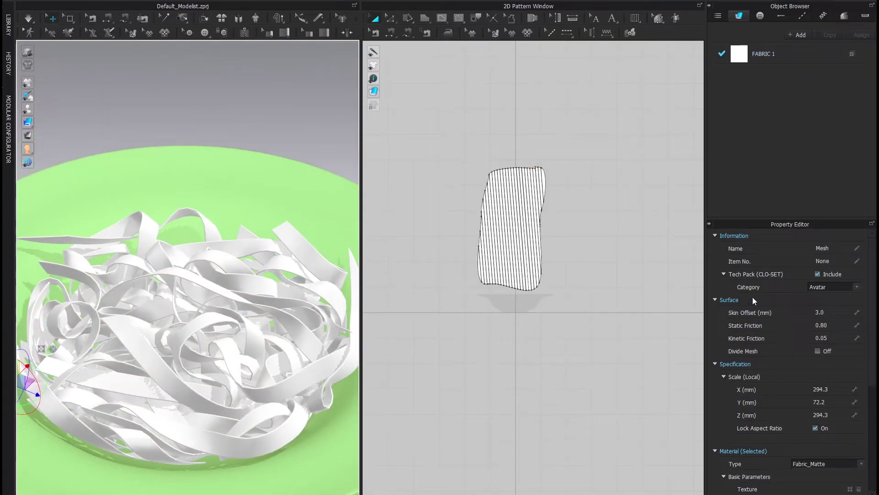
pyautogui.click(838, 312)
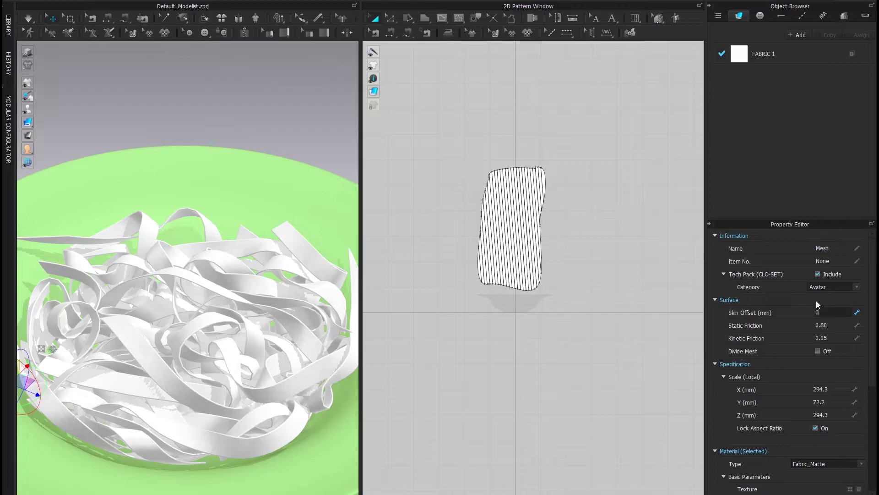
pyautogui.write('0.5')
pyautogui.press('Return')
# - Simulate the strips with the reduced skin offset so they sink closer to the bowl, and stop the simulation
pyautogui.scroll(-4, 308, 263)
pyautogui.moveTo(325, 308); pyautogui.dragTo(216, 294, button='right')
pyautogui.scroll(3, 211, 311)
pyautogui.moveTo(210, 311); pyautogui.dragTo(209, 226, button='middle')
pyautogui.press('space')
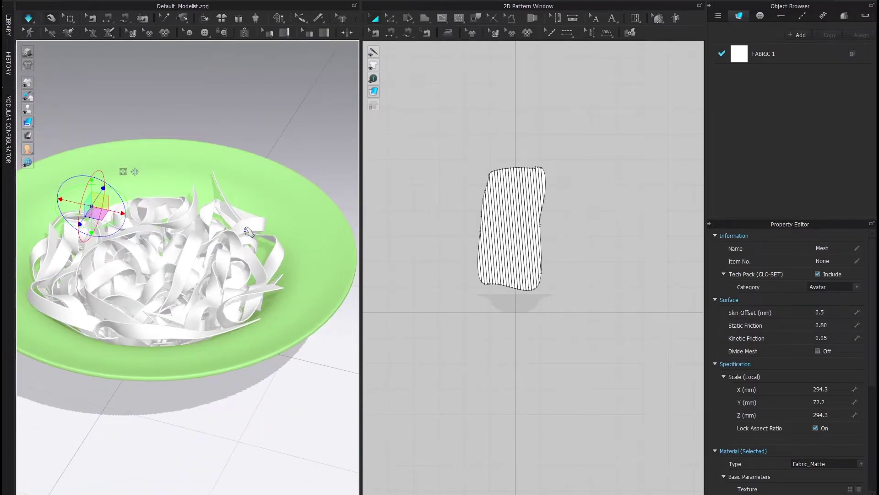
pyautogui.scroll(4, 220, 271)
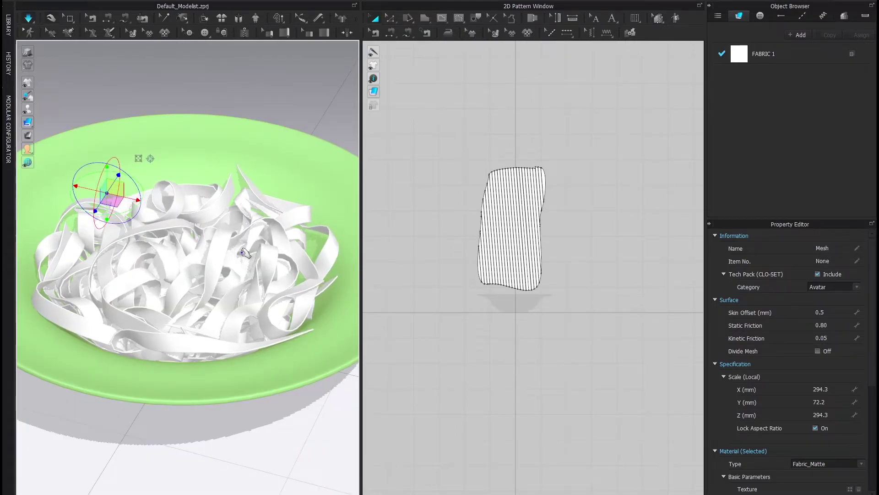
pyautogui.press('space')
# - Select all the strips and set their additional rendering thickness to 1 mm
pyautogui.scroll(2, 224, 267)
pyautogui.scroll(1, 224, 267)
pyautogui.click(224, 267)
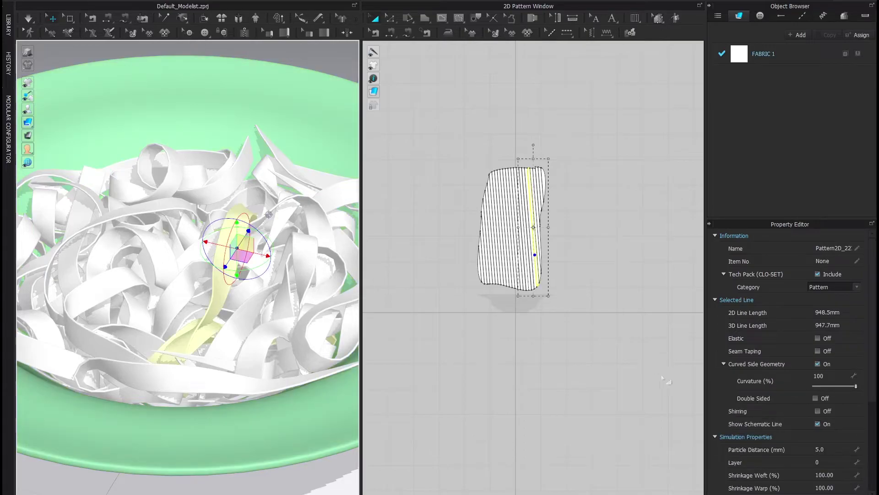
pyautogui.click(478, 150)
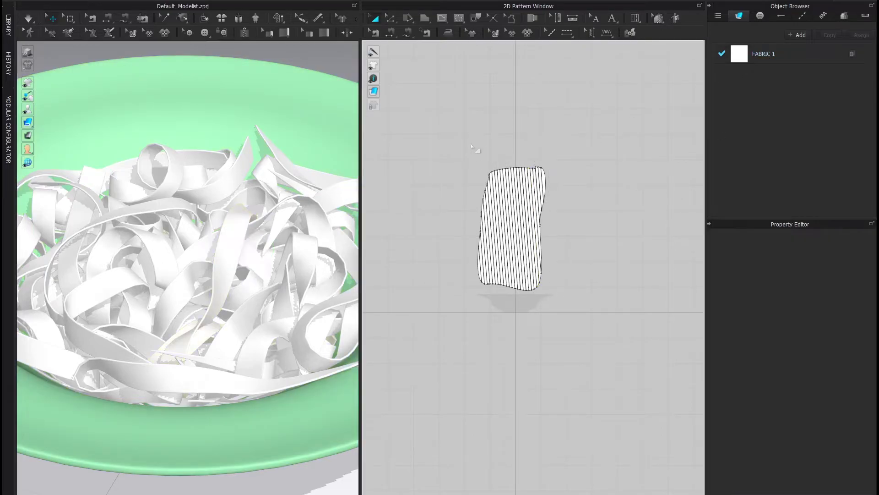
pyautogui.hotkey('ctrl', 'a')
pyautogui.scroll(-2, 801, 453)
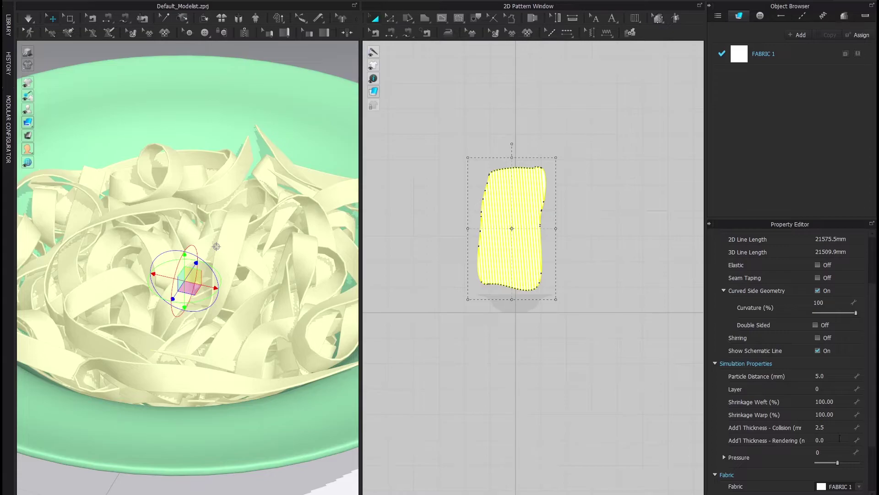
pyautogui.write('1')
pyautogui.press('Return')
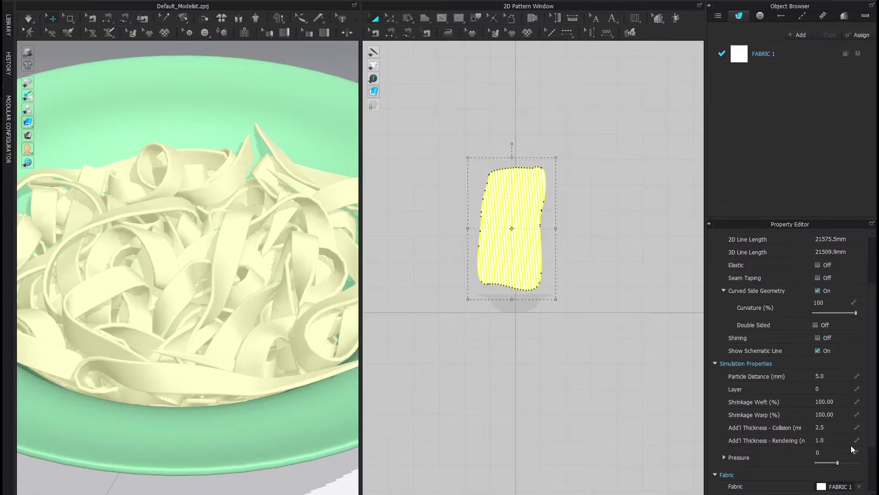
# - Run the simulation briefly on the thickened strips and stop it
pyautogui.moveTo(290, 253); pyautogui.dragTo(272, 281, button='middle')
pyautogui.press('space')
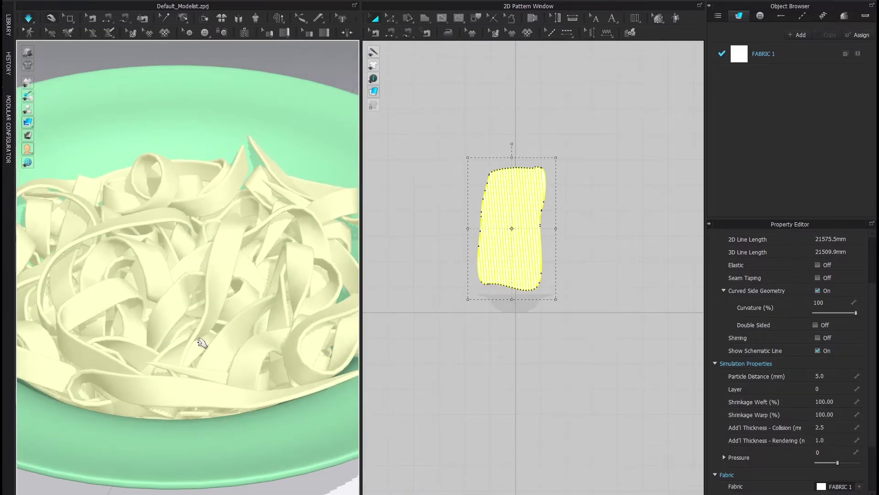
pyautogui.press('space')
# - Examine the thickened pasta pile in the bowl from several angles and distances
pyautogui.scroll(-3, 187, 346)
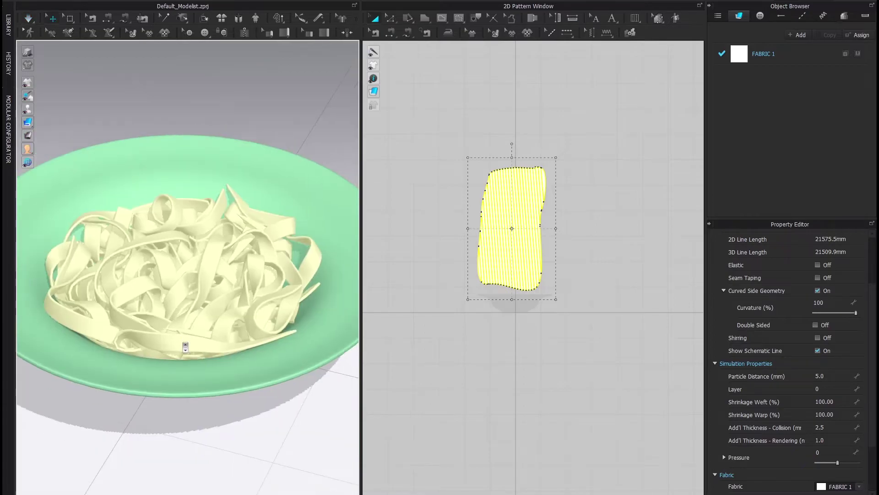
pyautogui.moveTo(186, 348); pyautogui.dragTo(217, 331, button='right')
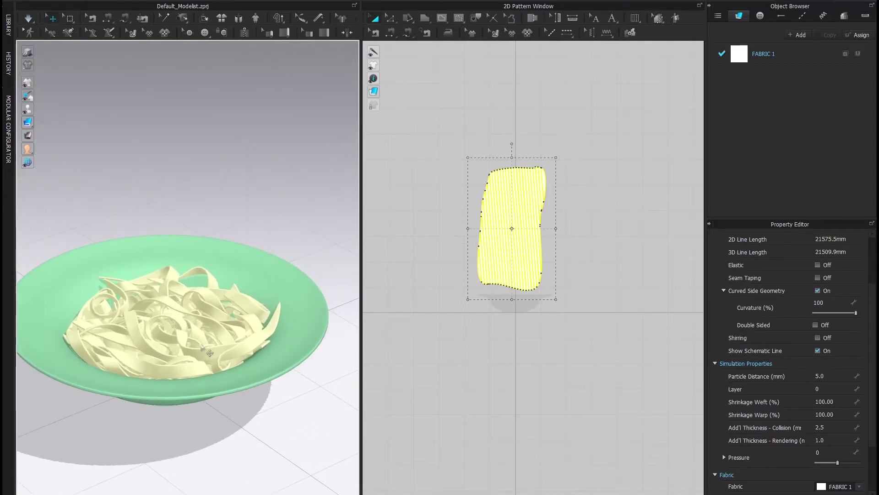
pyautogui.scroll(4, 240, 342)
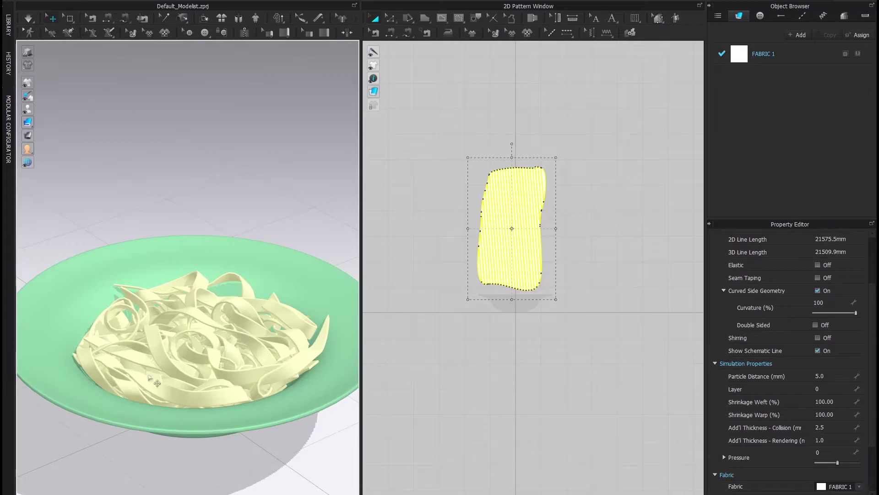
pyautogui.scroll(2, 149, 378)
pyautogui.moveTo(205, 311); pyautogui.dragTo(203, 361, button='right')
pyautogui.scroll(2, 178, 353)
pyautogui.scroll(-3, 178, 353)
pyautogui.moveTo(199, 335); pyautogui.dragTo(199, 342, button='middle')
pyautogui.moveTo(199, 341); pyautogui.dragTo(183, 298, button='right')
# - Select the bowl and inspect its rim and the pasta from the front and from slightly above
pyautogui.click(215, 265)
pyautogui.press('2')
pyautogui.scroll(6, 215, 247)
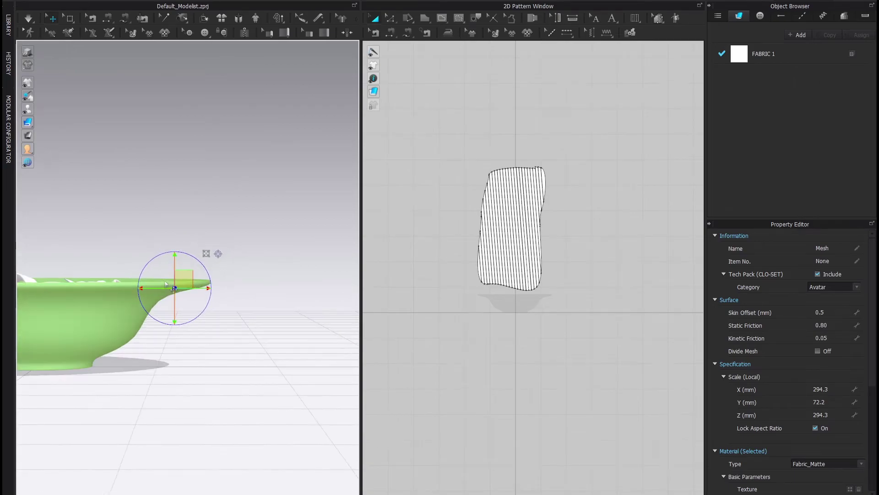
pyautogui.moveTo(156, 284); pyautogui.dragTo(224, 275, button='middle')
pyautogui.moveTo(225, 275); pyautogui.dragTo(216, 302, button='right')
pyautogui.scroll(2, 217, 302)
pyautogui.moveTo(256, 277); pyautogui.dragTo(230, 287, button='middle')
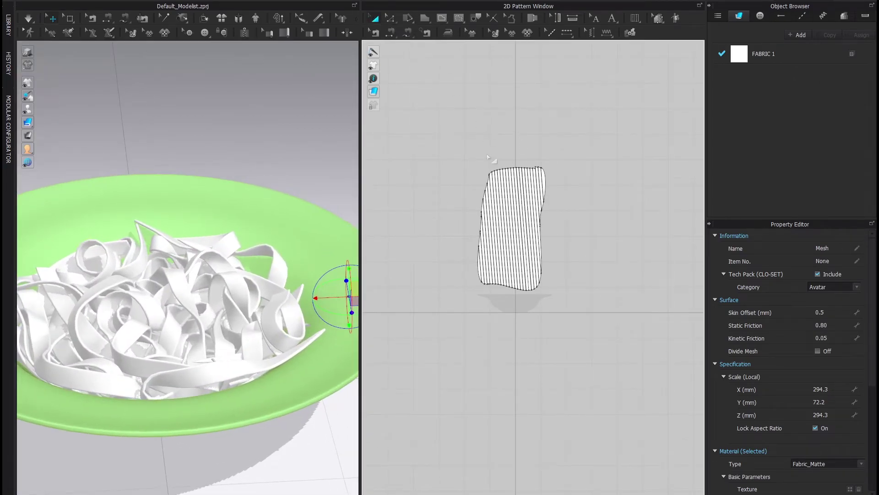
# - Select all the strips and scale them horizontally in the 2D pattern to a little over half their width
pyautogui.click(512, 197)
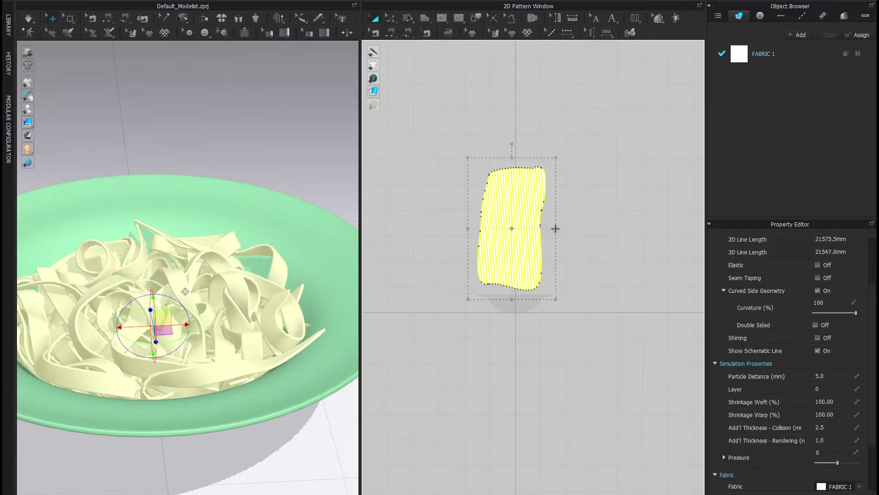
pyautogui.moveTo(555, 229); pyautogui.dragTo(527, 233)
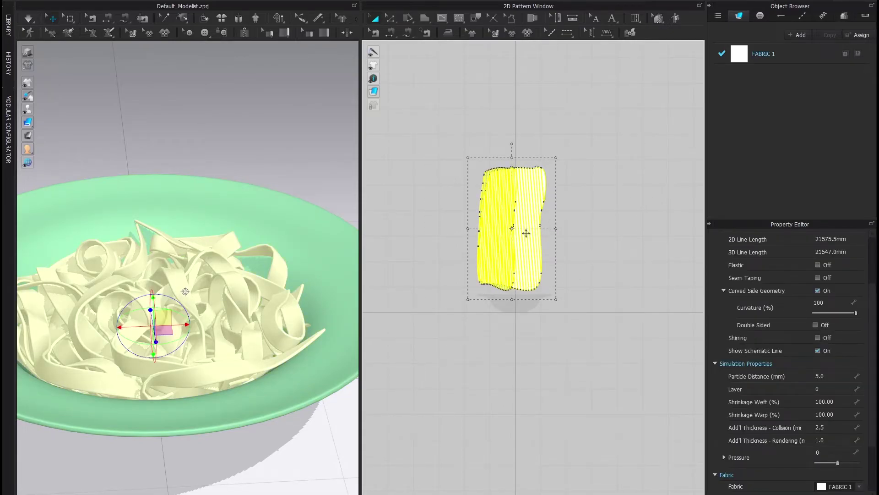
pyautogui.hotkey('ctrl', 'z')
pyautogui.scroll(-10, 197, 280)
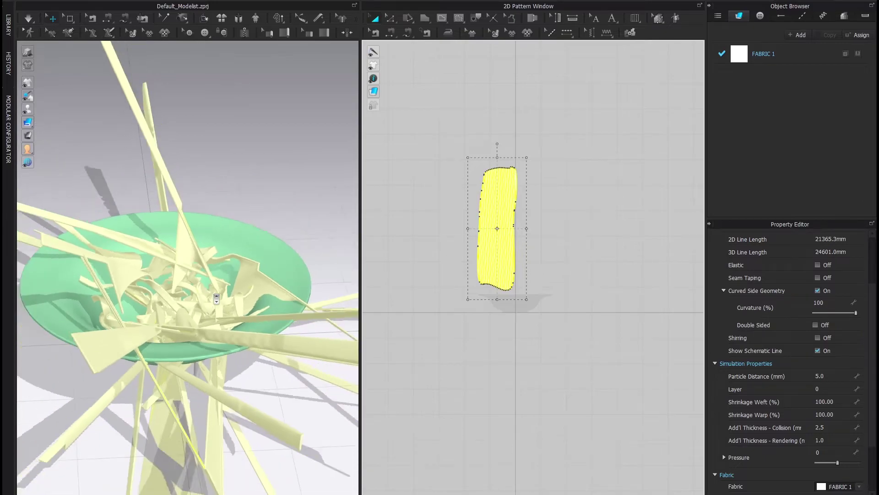
# - Lift the selected pasta strips well above the bowl and simulate them falling into it
pyautogui.moveTo(196, 280); pyautogui.dragTo(196, 258, button='right')
pyautogui.moveTo(194, 277); pyautogui.dragTo(195, 199)
pyautogui.press('space')
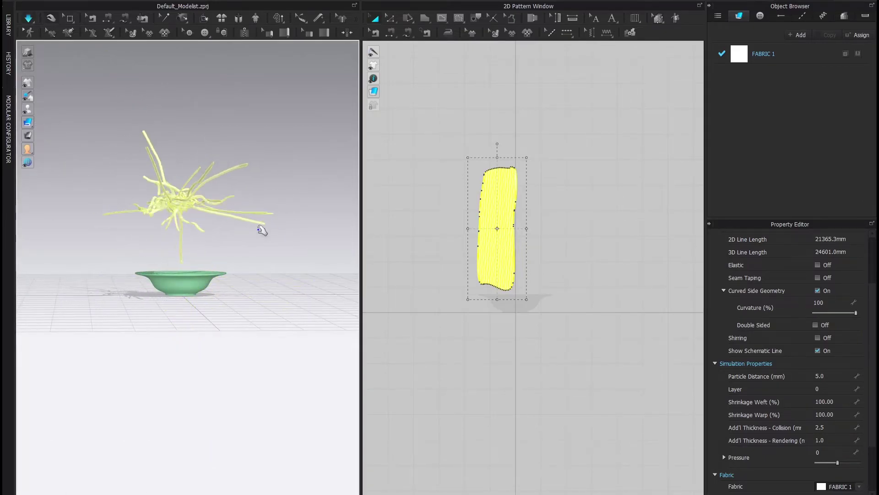
pyautogui.moveTo(207, 220); pyautogui.dragTo(184, 257, button='right')
pyautogui.scroll(10, 178, 249)
pyautogui.scroll(5, 438, 131)
# - Scale the selected strips horizontally again in the 2D pattern to about half their width, accepting the pattern notices
pyautogui.moveTo(620, 345); pyautogui.dragTo(588, 348)
pyautogui.moveTo(192, 206); pyautogui.dragTo(173, 237, button='right')
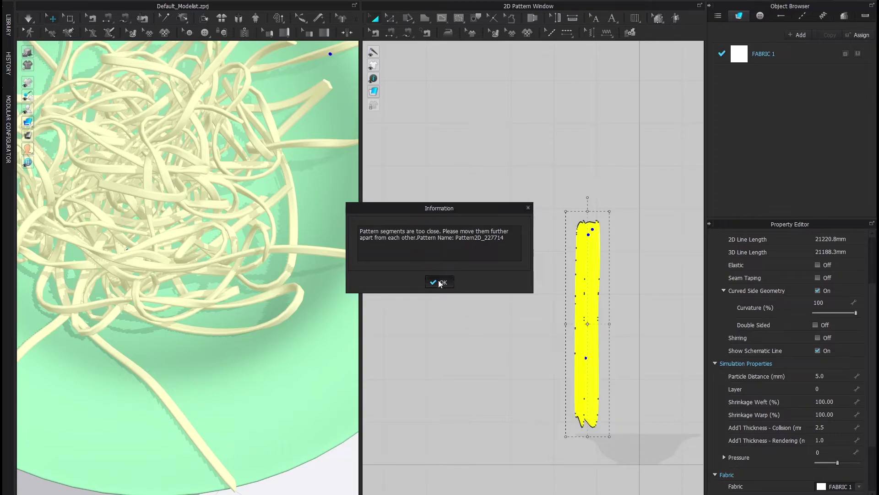
pyautogui.click(439, 283)
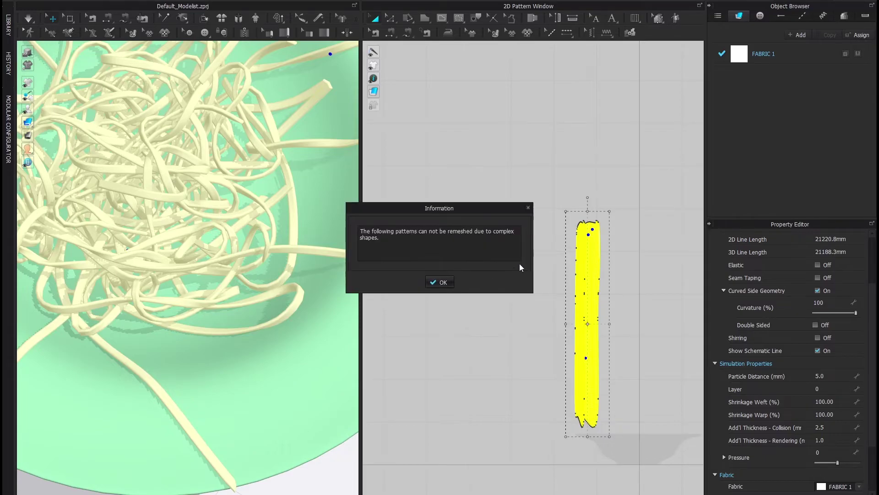
pyautogui.click(443, 282)
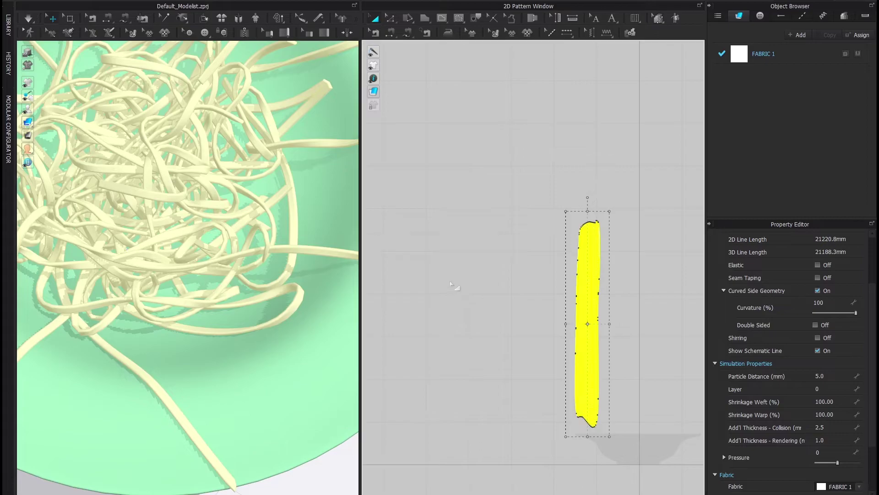
# - Raise the narrowed pasta pile above the bowl, simulate its drop and stop the simulation
pyautogui.scroll(2, 197, 293)
pyautogui.scroll(-8, 197, 293)
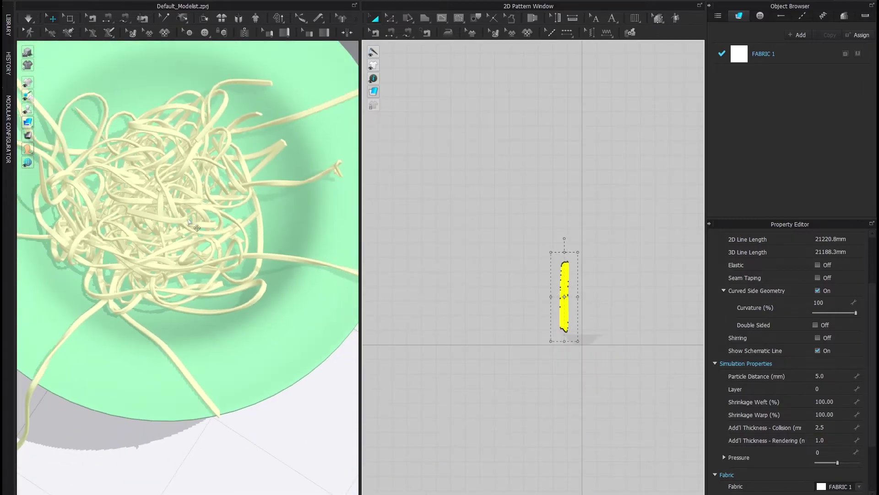
pyautogui.moveTo(194, 293); pyautogui.dragTo(191, 213, button='right')
pyautogui.moveTo(187, 439); pyautogui.dragTo(194, 313)
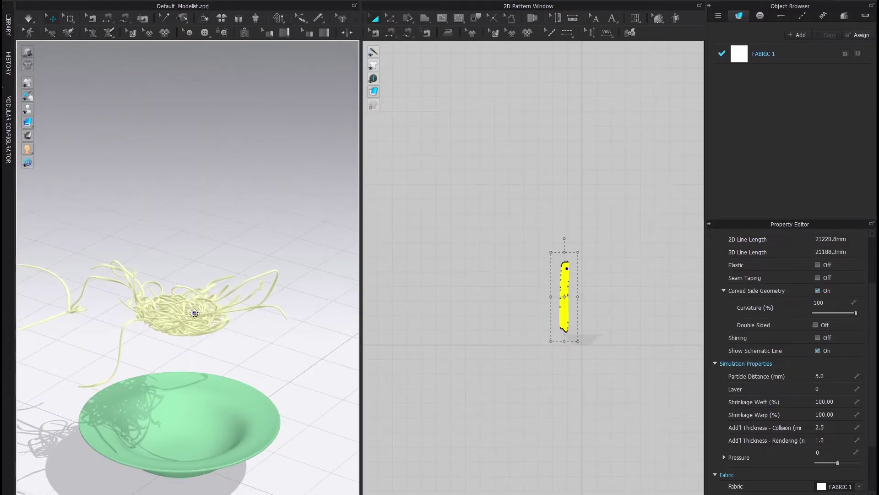
pyautogui.press('space')
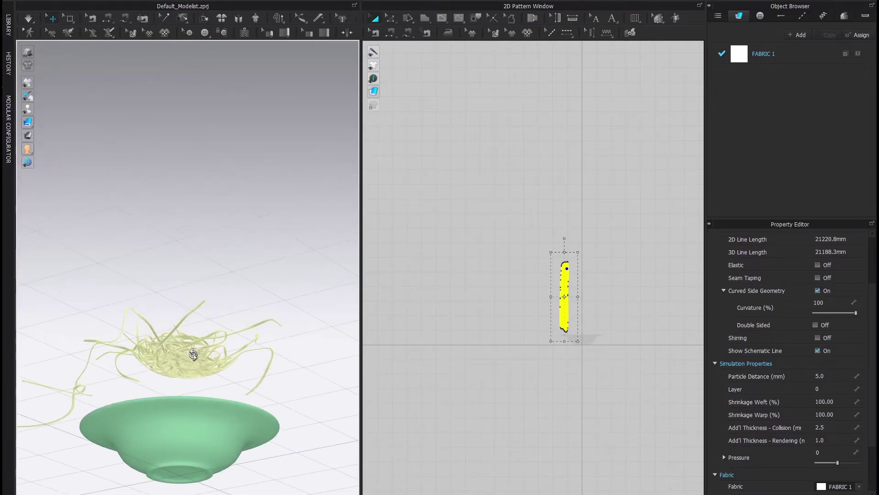
pyautogui.scroll(8, 189, 430)
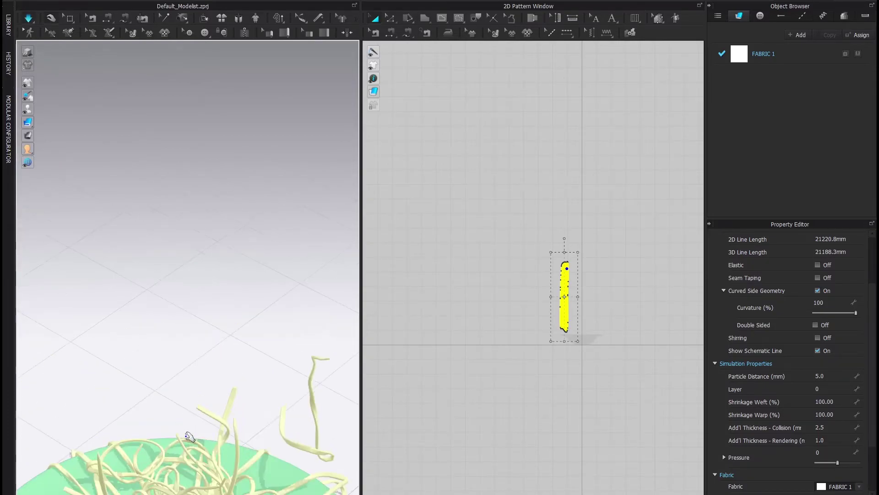
pyautogui.moveTo(202, 469); pyautogui.dragTo(211, 179, button='middle')
pyautogui.moveTo(207, 366); pyautogui.dragTo(203, 192, button='middle')
pyautogui.moveTo(200, 435); pyautogui.dragTo(194, 254, button='middle')
pyautogui.moveTo(194, 255); pyautogui.dragTo(186, 352, button='right')
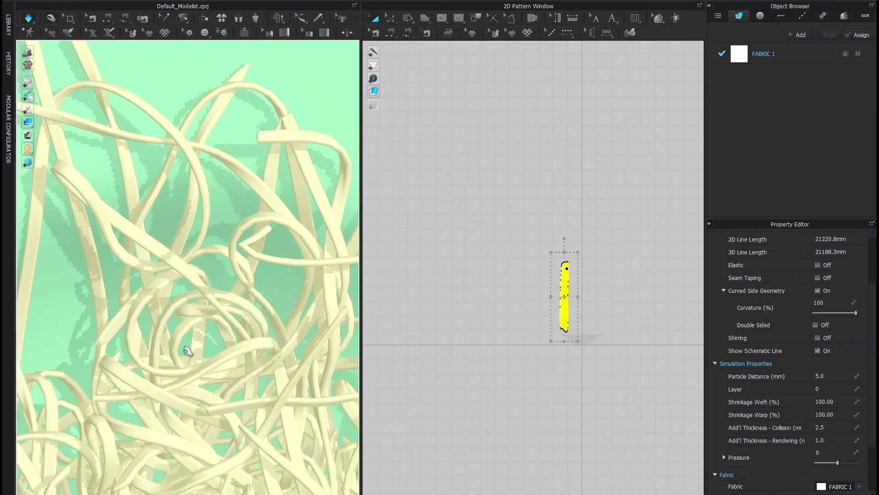
pyautogui.press('space')
# - Select all the narrowed strips in the 2D pattern and set their additional rendering thickness to 3.0 mm
pyautogui.click(512, 328)
pyautogui.scroll(8, 558, 290)
pyautogui.moveTo(600, 311); pyautogui.dragTo(589, 330, button='middle')
pyautogui.scroll(-5, 589, 329)
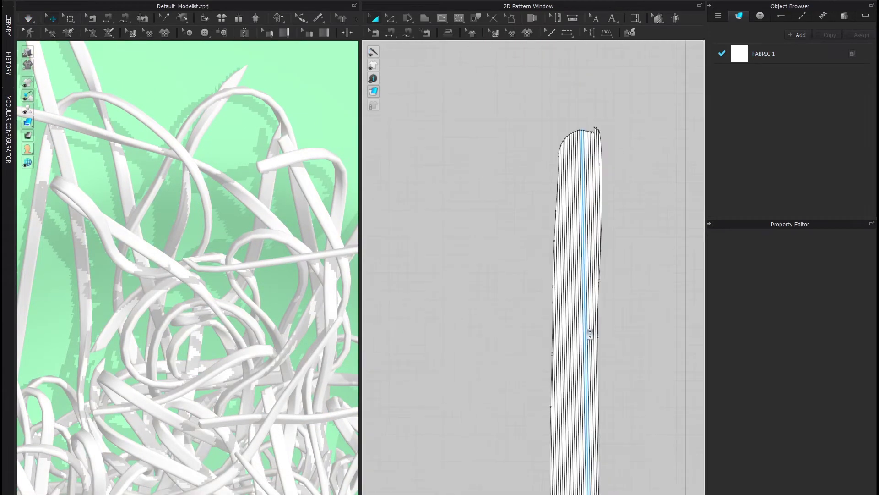
pyautogui.scroll(-5, 573, 143)
pyautogui.moveTo(481, 109); pyautogui.dragTo(642, 444)
pyautogui.click(830, 440)
pyautogui.write('3')
pyautogui.press('Return')
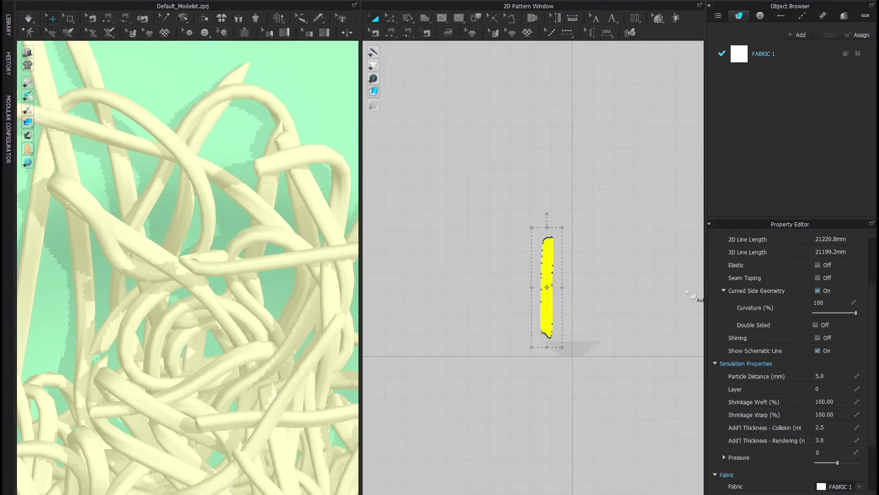
# - Increase the additional rendering thickness of the strips to 4.0 mm
pyautogui.moveTo(829, 440); pyautogui.dragTo(798, 435)
pyautogui.write('4')
pyautogui.press('Return')
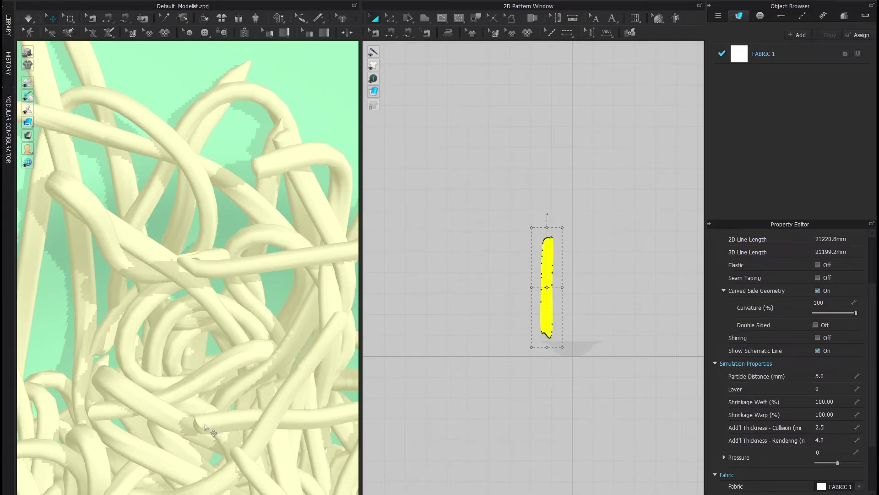
# - Lift and tilt the thickened pasta above the bowl, simulate it falling in and stop the simulation
pyautogui.scroll(-10, 205, 427)
pyautogui.scroll(3, 194, 331)
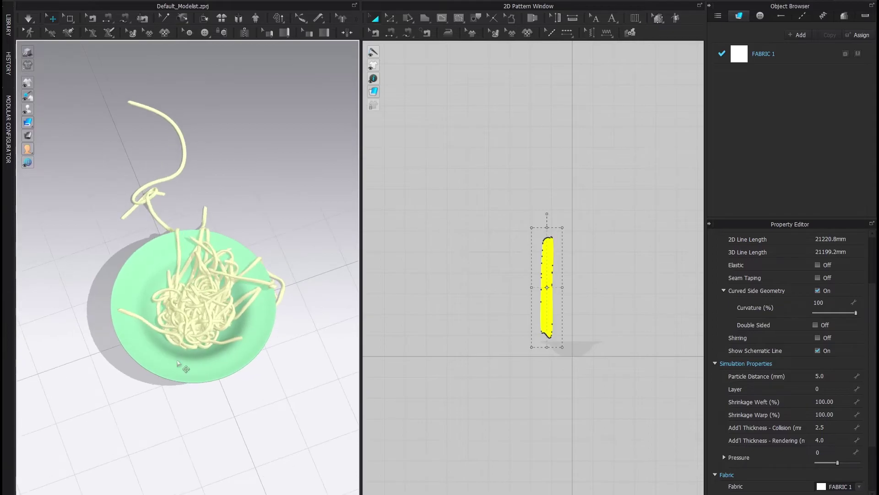
pyautogui.moveTo(194, 331); pyautogui.dragTo(205, 278, button='right')
pyautogui.moveTo(240, 273); pyautogui.dragTo(214, 197)
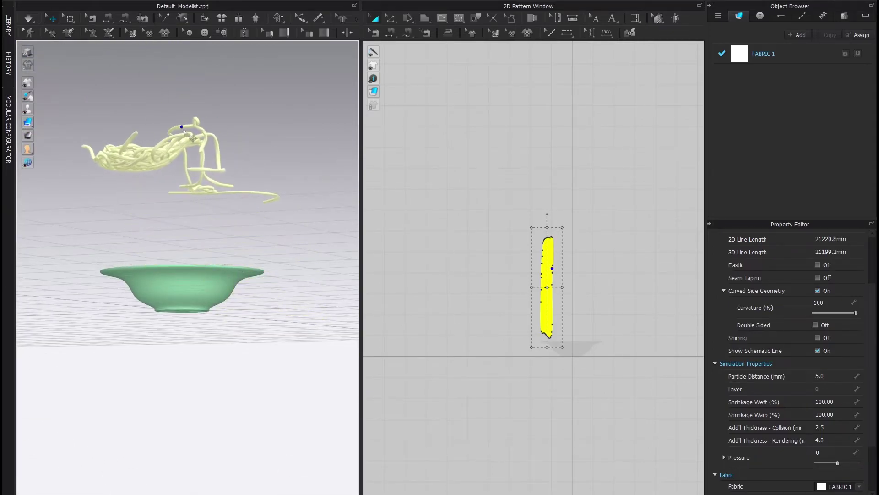
pyautogui.moveTo(211, 98); pyautogui.dragTo(222, 163)
pyautogui.press('space')
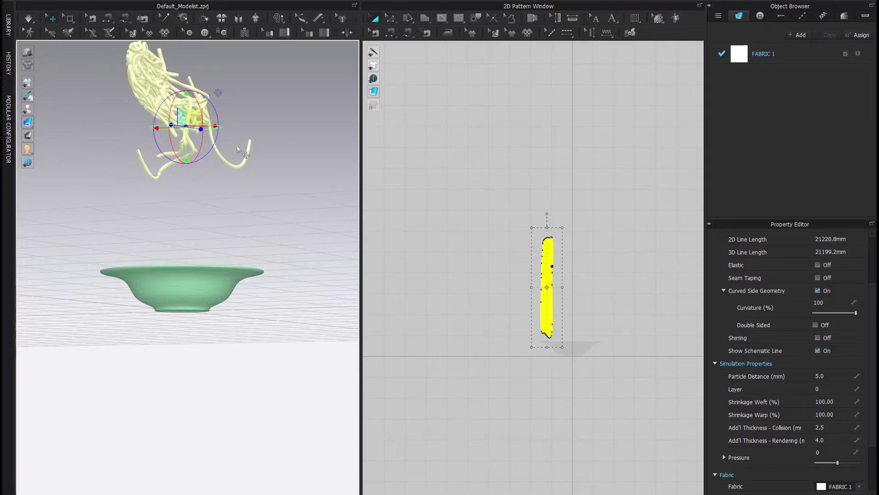
pyautogui.moveTo(231, 246); pyautogui.dragTo(164, 304, button='right')
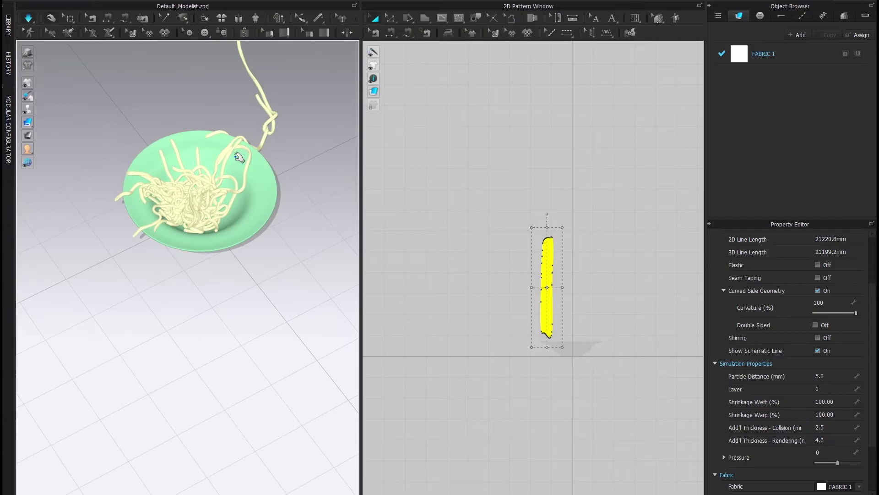
pyautogui.scroll(3, 164, 304)
pyautogui.moveTo(163, 304); pyautogui.dragTo(93, 474, button='middle')
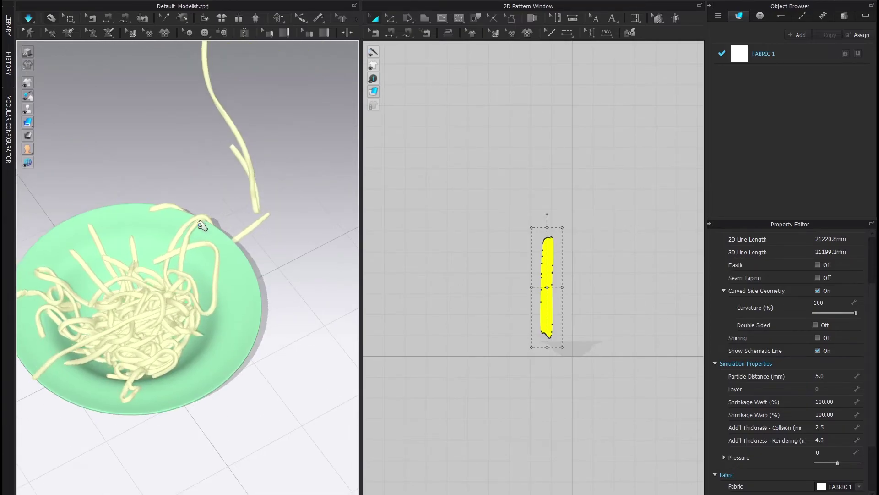
pyautogui.press('space')
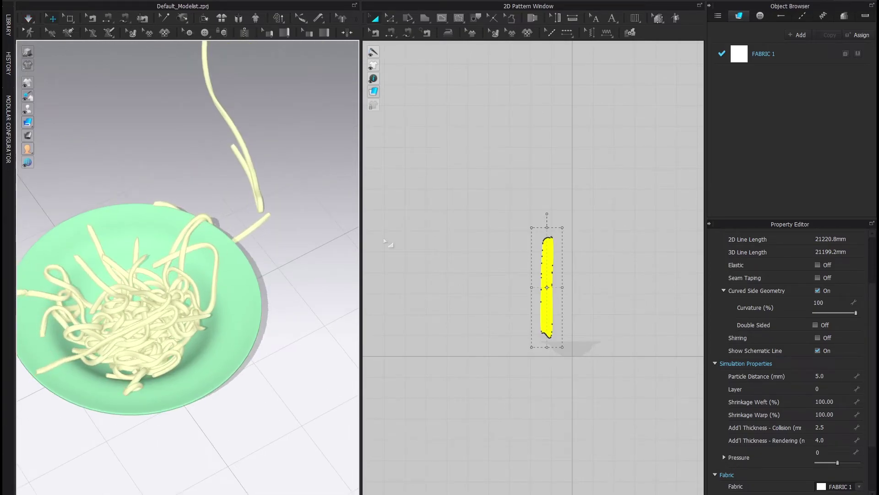
# - Undo the narrowing and thickening back to the original wide strips piled in the bowl, and clear the selection
pyautogui.moveTo(268, 326); pyautogui.dragTo(330, 259, button='middle')
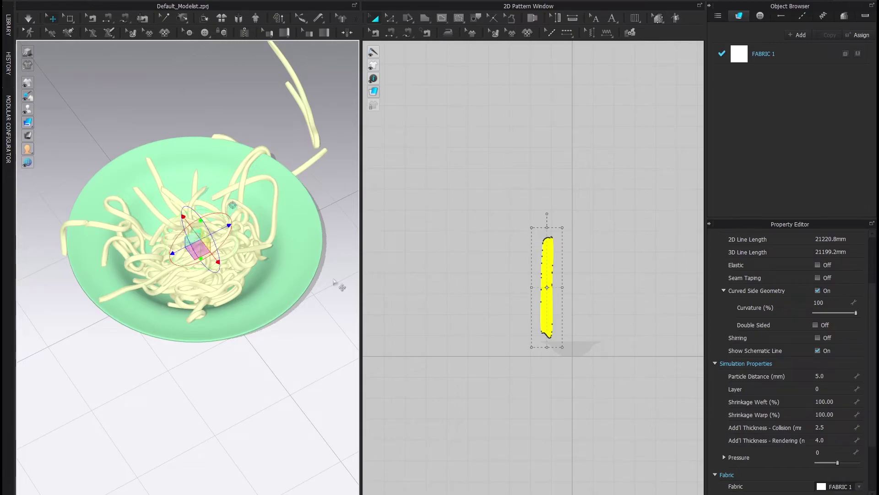
pyautogui.scroll(-3, 224, 299)
pyautogui.hotkey('ctrl', 'z')
pyautogui.hotkey('ctrl', 'z')
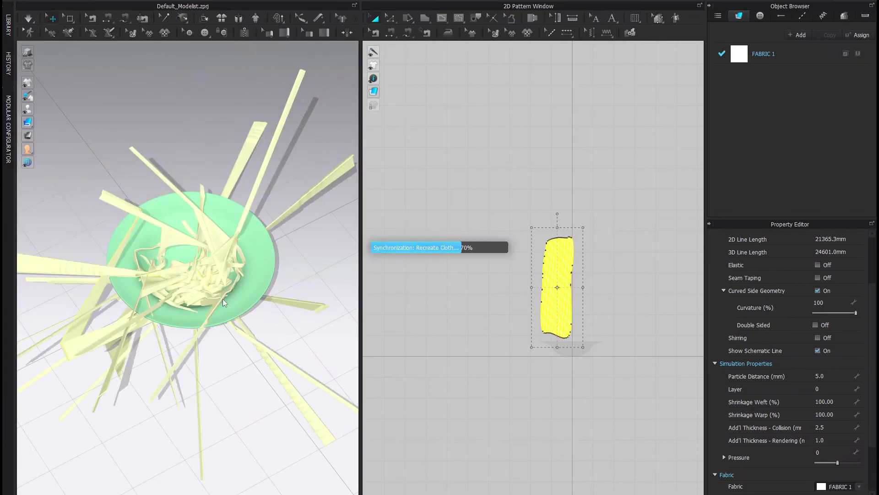
pyautogui.click(223, 299)
pyautogui.scroll(3, 216, 299)
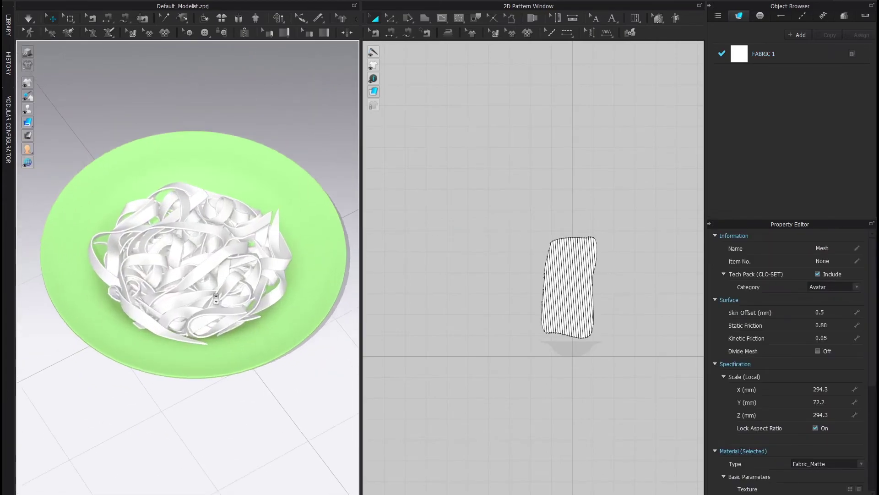
pyautogui.scroll(2, 290, 120)
pyautogui.click(290, 120)
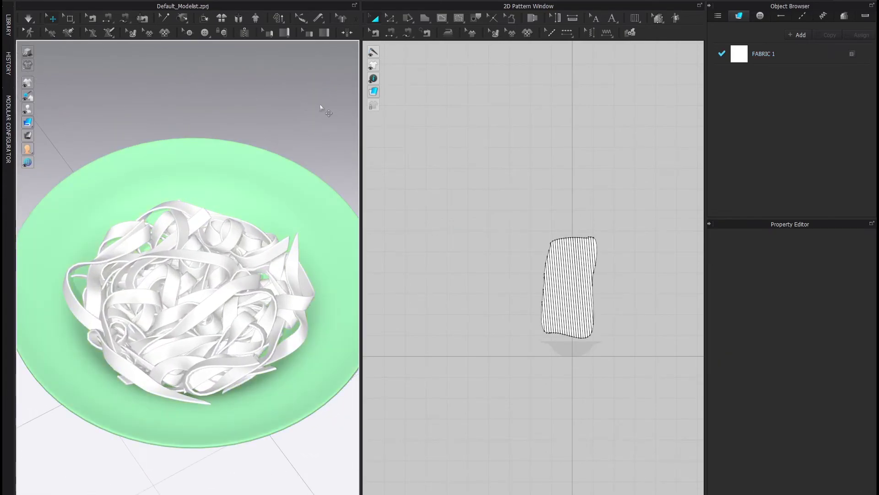
pyautogui.moveTo(229, 316); pyautogui.dragTo(227, 298, button='middle')
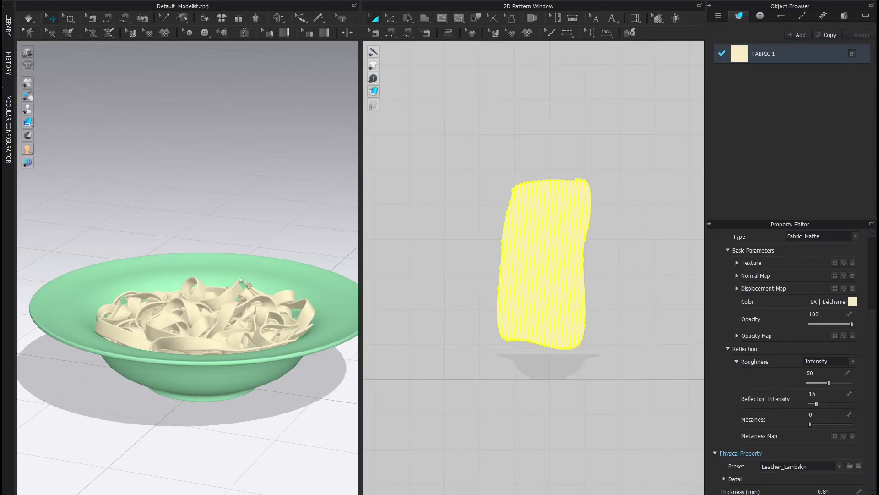
# - Start the simulation, pull strips up out of the beige pasta pile to loosen it, and deselect them
pyautogui.press('space')
pyautogui.moveTo(193, 284); pyautogui.dragTo(183, 210)
pyautogui.moveTo(184, 211); pyautogui.dragTo(240, 321, button='right')
pyautogui.moveTo(250, 274); pyautogui.dragTo(251, 205)
pyautogui.moveTo(252, 204); pyautogui.dragTo(386, 208, button='right')
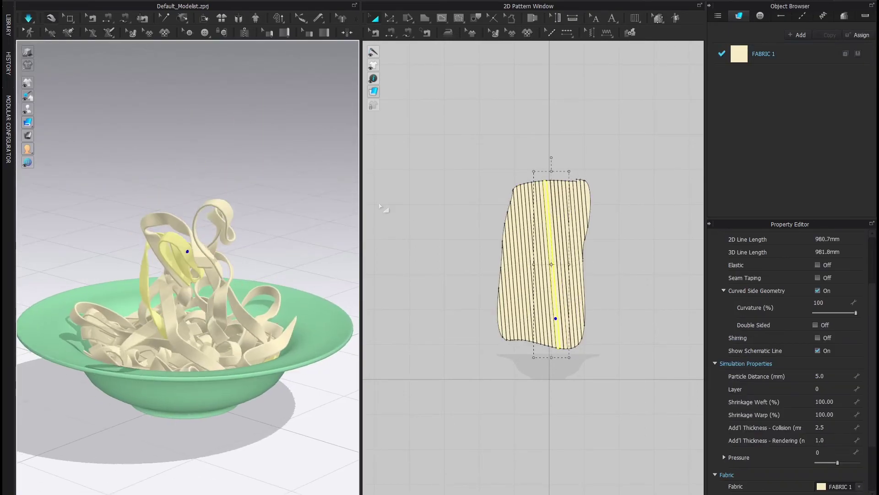
pyautogui.click(282, 193)
# - Nudge further strips slightly upward during the simulation and let the pasta settle in the bowl
pyautogui.moveTo(283, 193); pyautogui.dragTo(257, 197, button='right')
pyautogui.scroll(-2, 229, 274)
pyautogui.moveTo(208, 314); pyautogui.dragTo(215, 295)
pyautogui.moveTo(216, 295); pyautogui.dragTo(232, 305, button='right')
pyautogui.moveTo(229, 332); pyautogui.dragTo(229, 320)
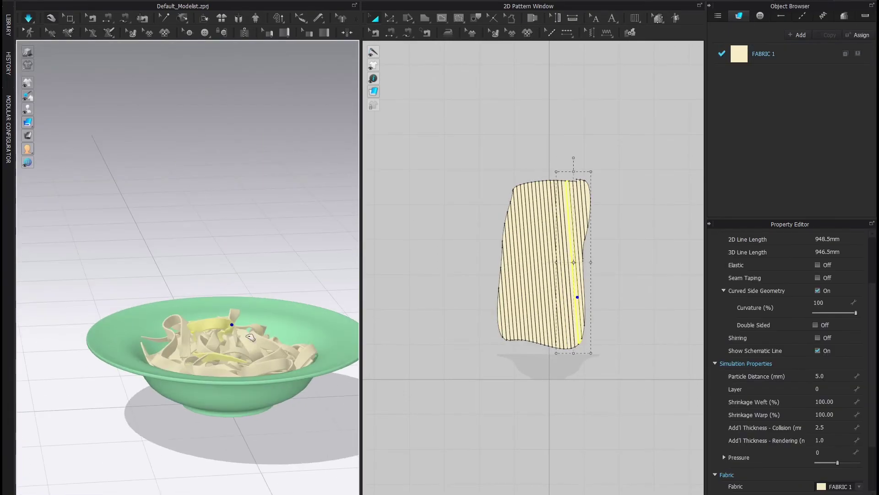
pyautogui.click(230, 270)
pyautogui.moveTo(230, 271); pyautogui.dragTo(231, 284, button='right')
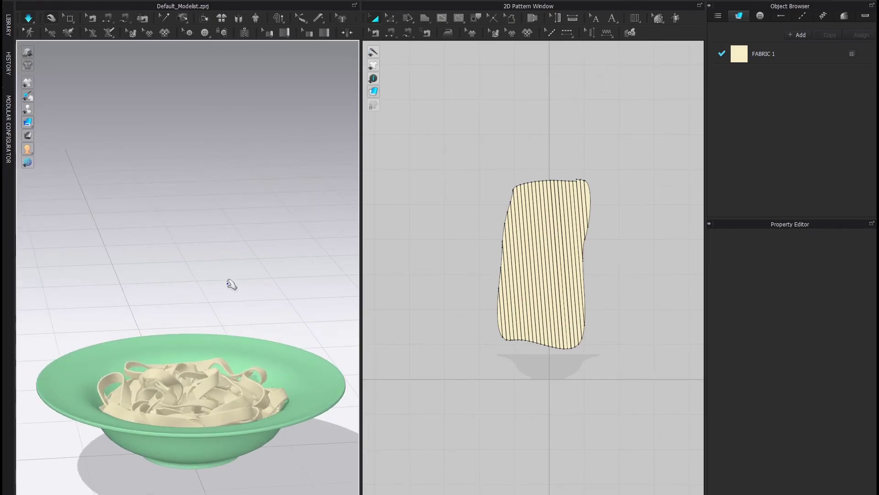
pyautogui.scroll(1, 231, 285)
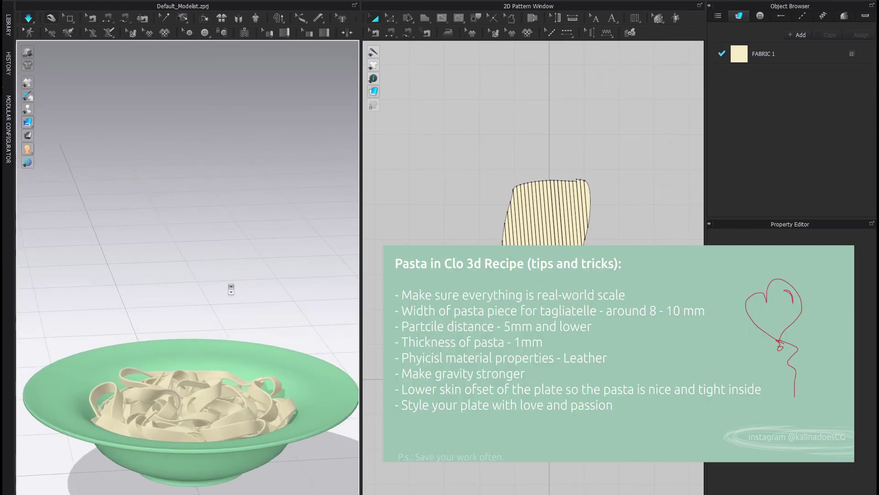